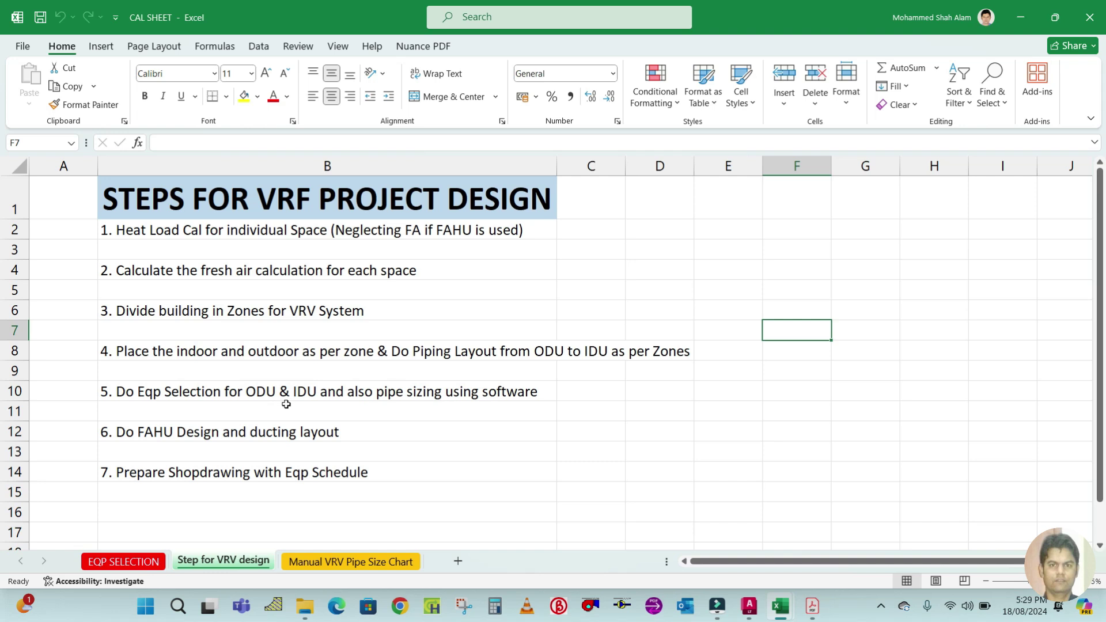
- Review the VRF project design list from the heat load calculation through zoning to indoor and outdoor unit placement
left_click(553, 496)
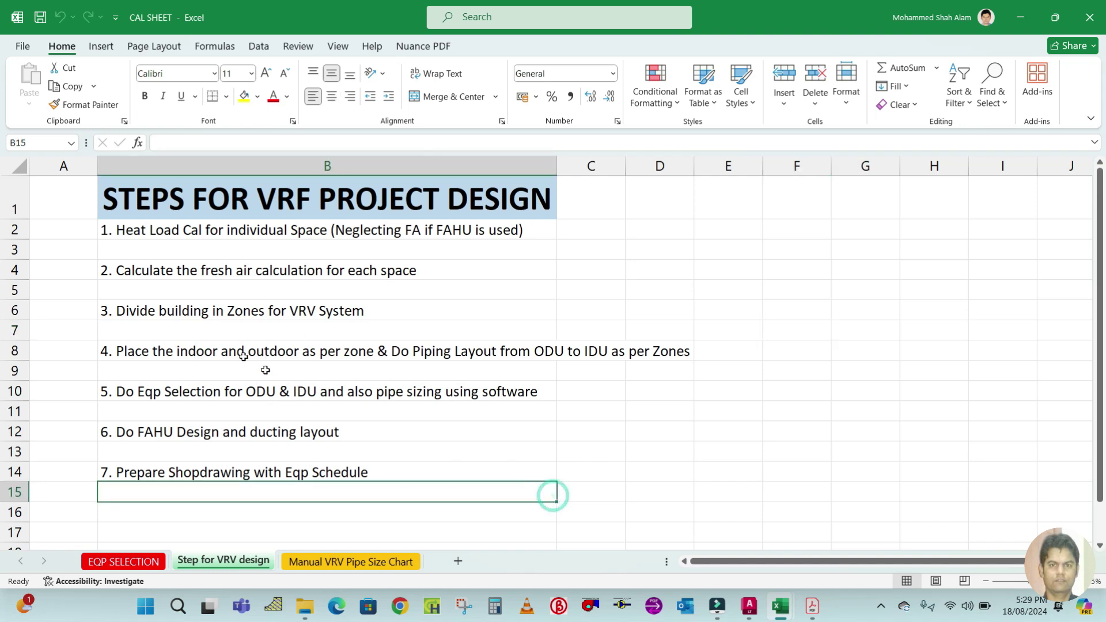
left_click(151, 230)
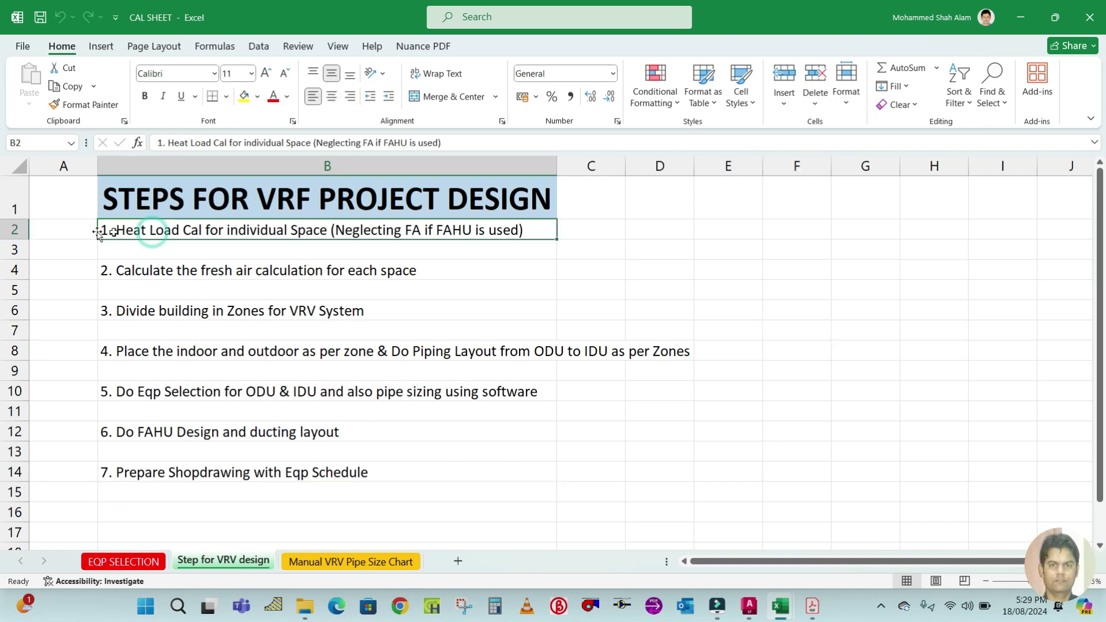
left_click(66, 228)
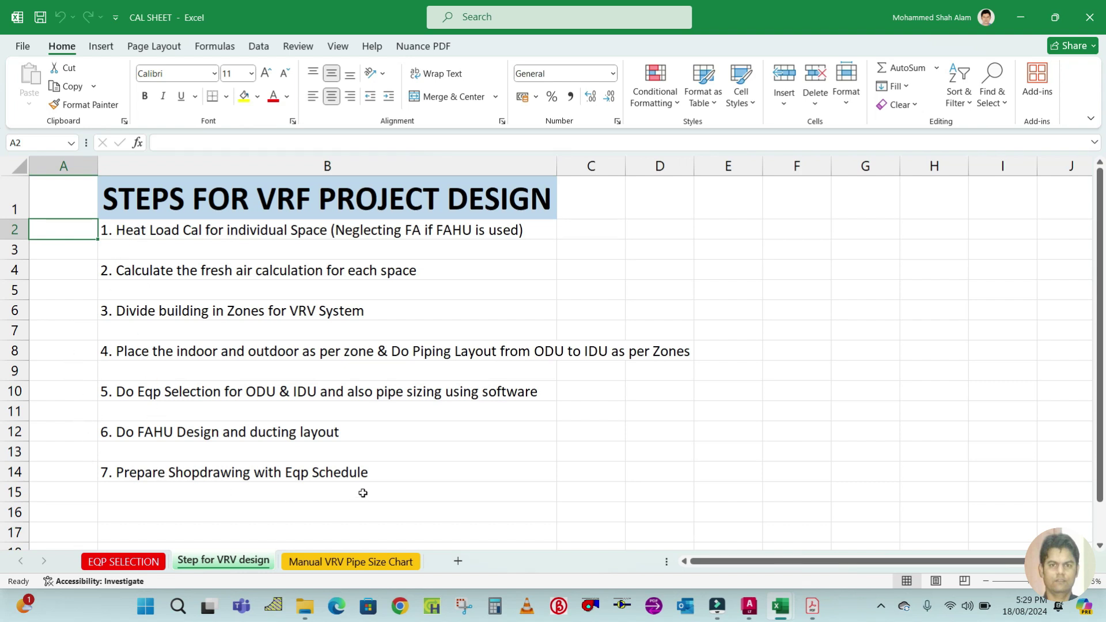
left_click(215, 230)
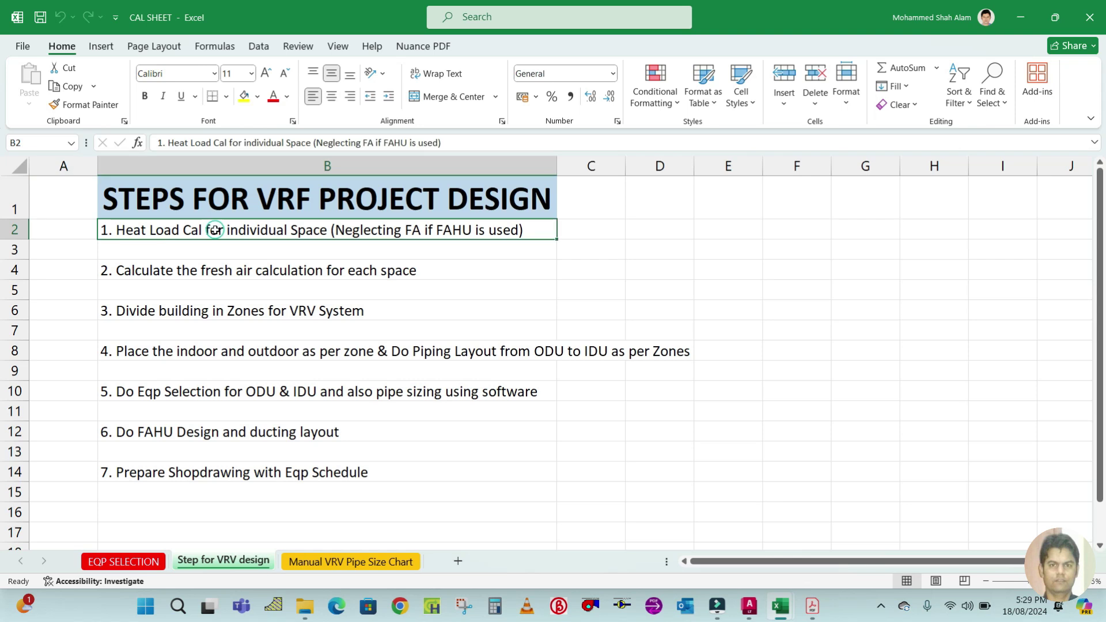
left_click(121, 311)
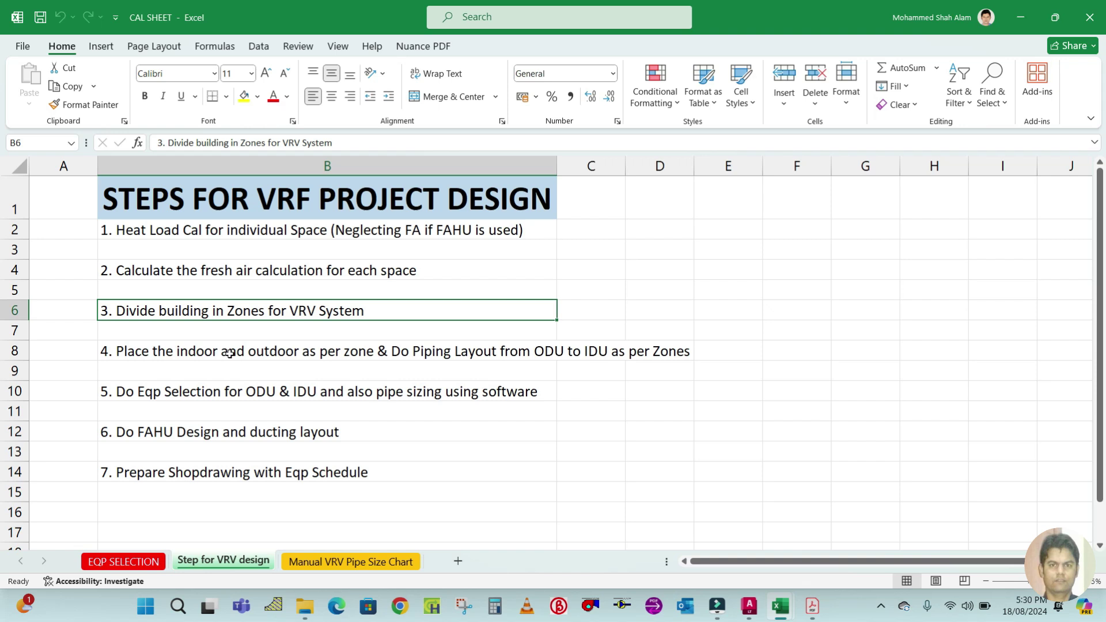
left_click(171, 351)
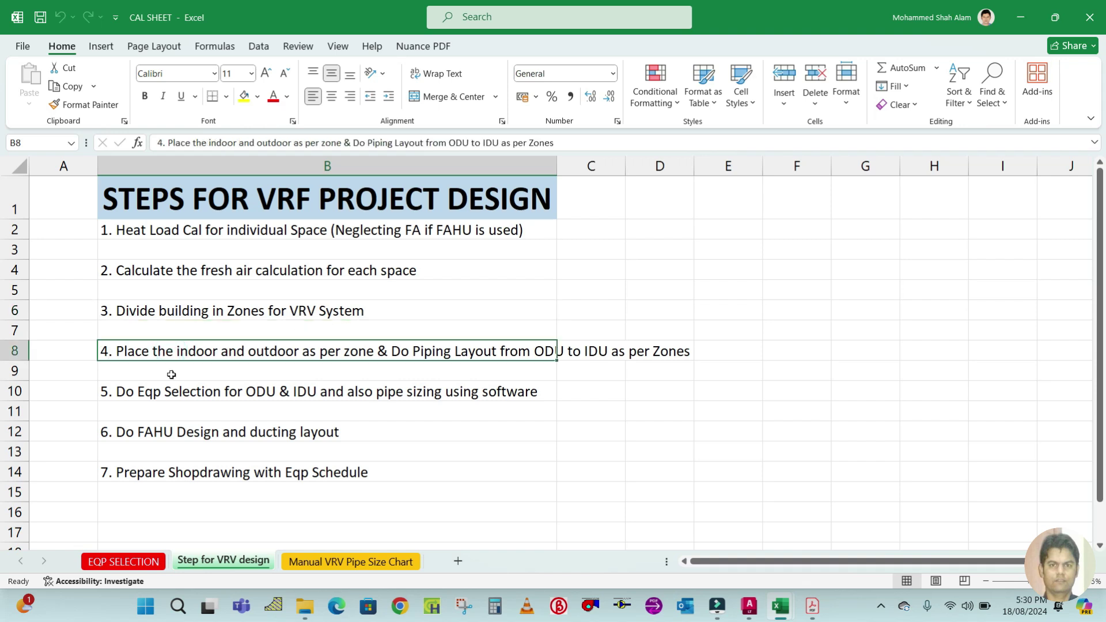
- Examine the ground-floor unit and piping layout in the AutoCAD Sample Project drawing, and return to the CAL SHEET workbook in Excel
left_click(749, 604)
key("alt+Tab")
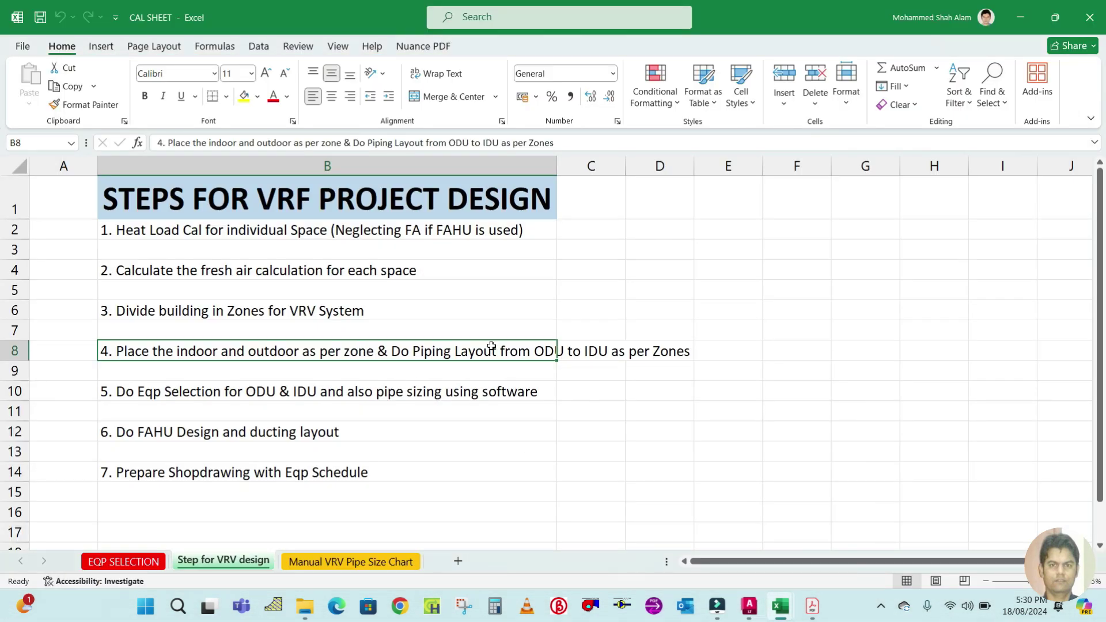
left_click(749, 605)
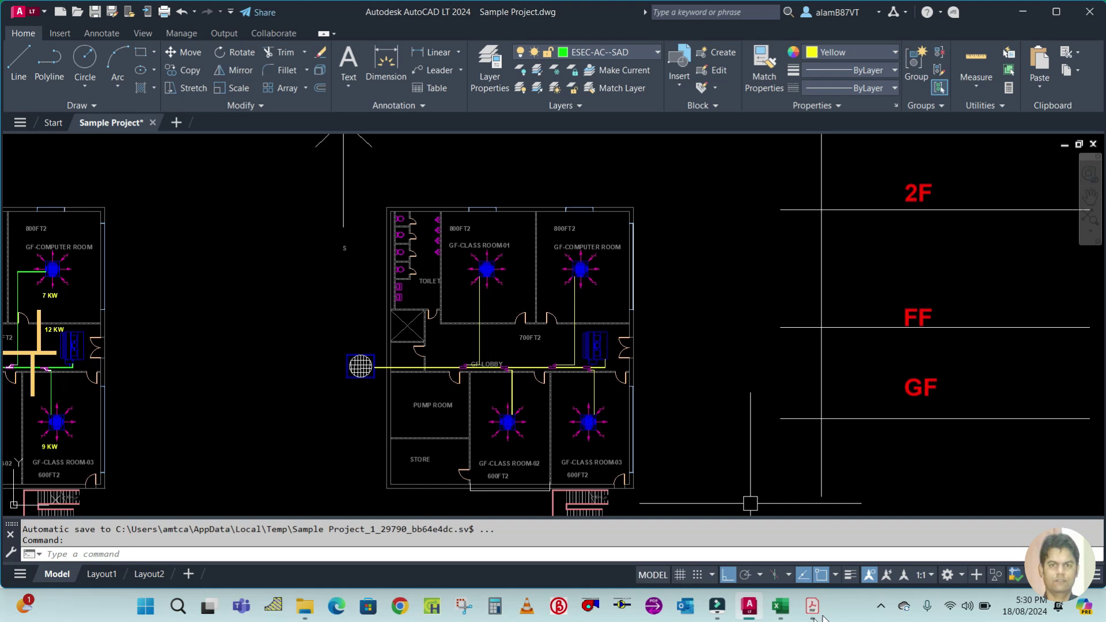
mouse_move(786, 613)
left_click(714, 538)
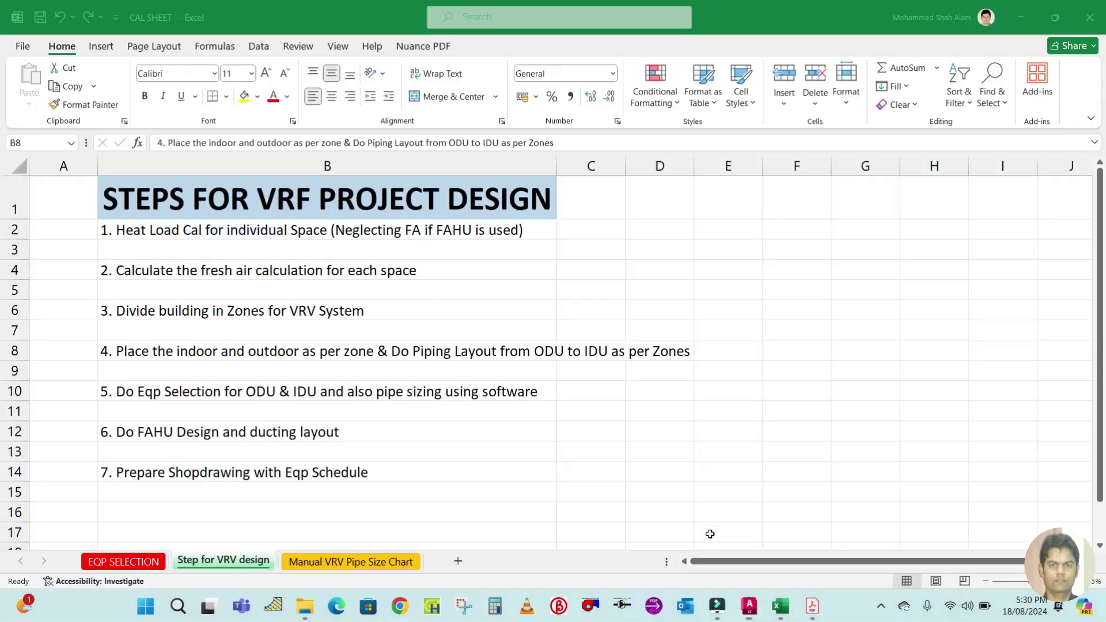
- Review the listed design stages for equipment selection, FAHU design, shop drawing and the fresh air calculation for each space
left_click(125, 391)
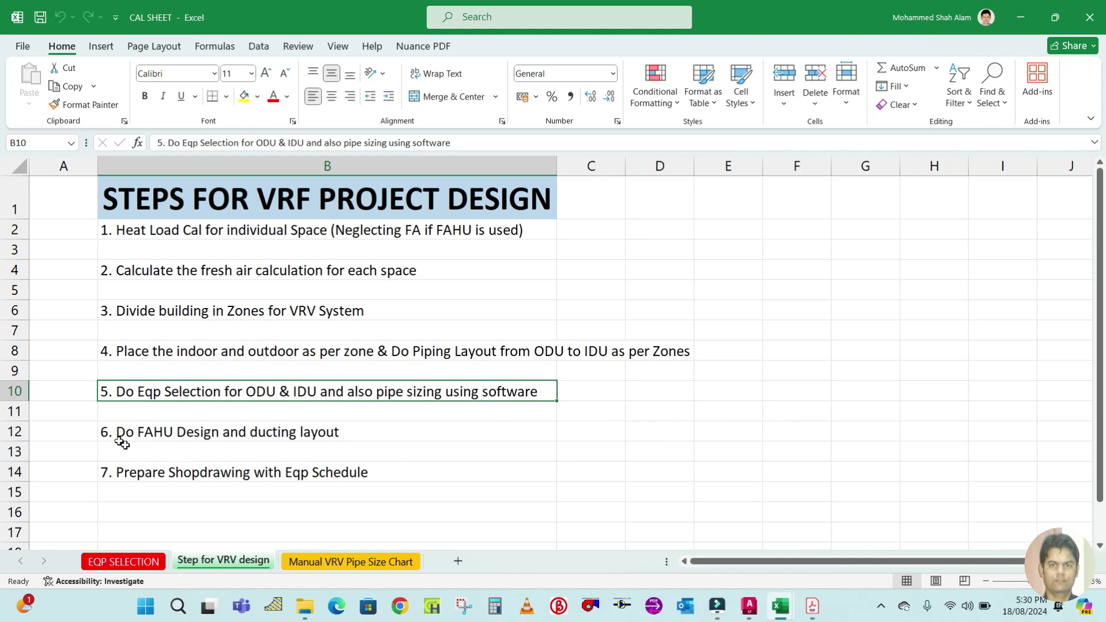
left_click(111, 271)
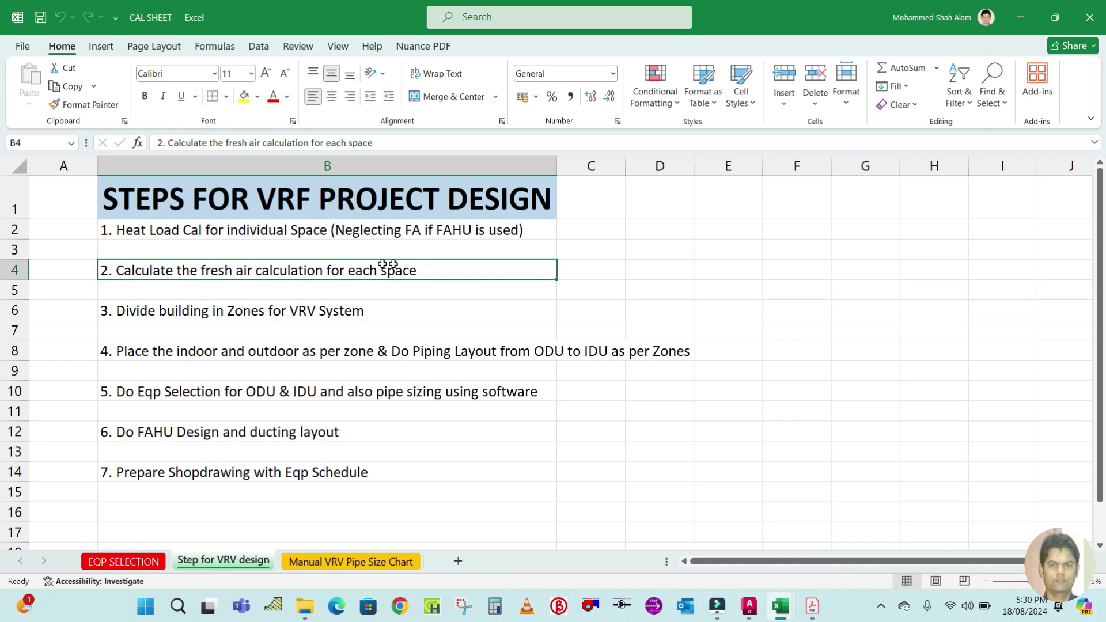
left_click(148, 433)
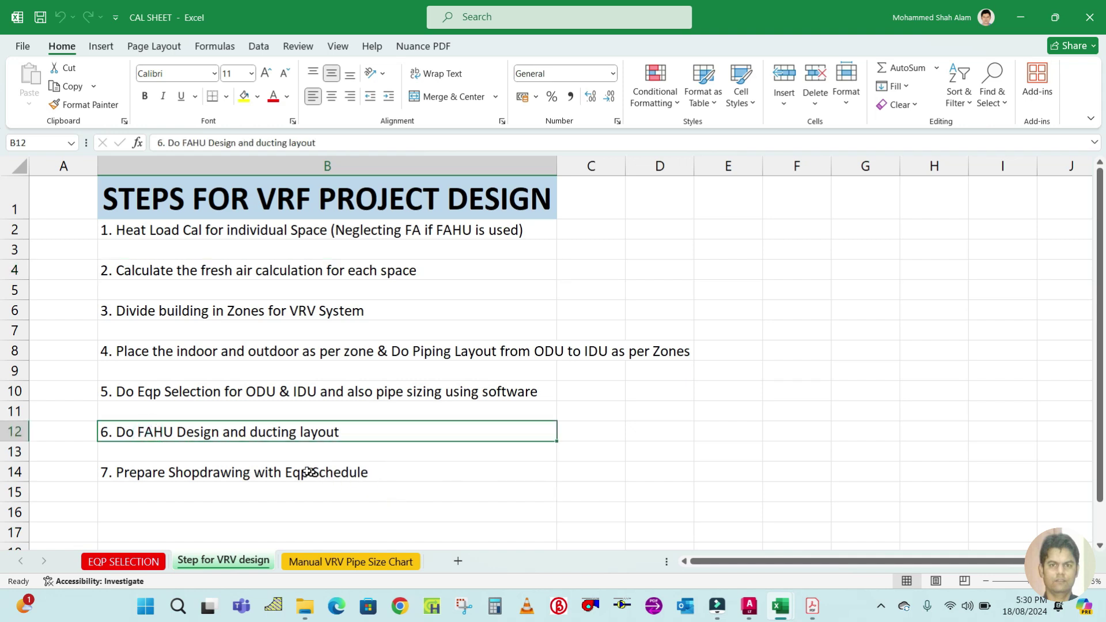
left_click(176, 487)
left_click(141, 470)
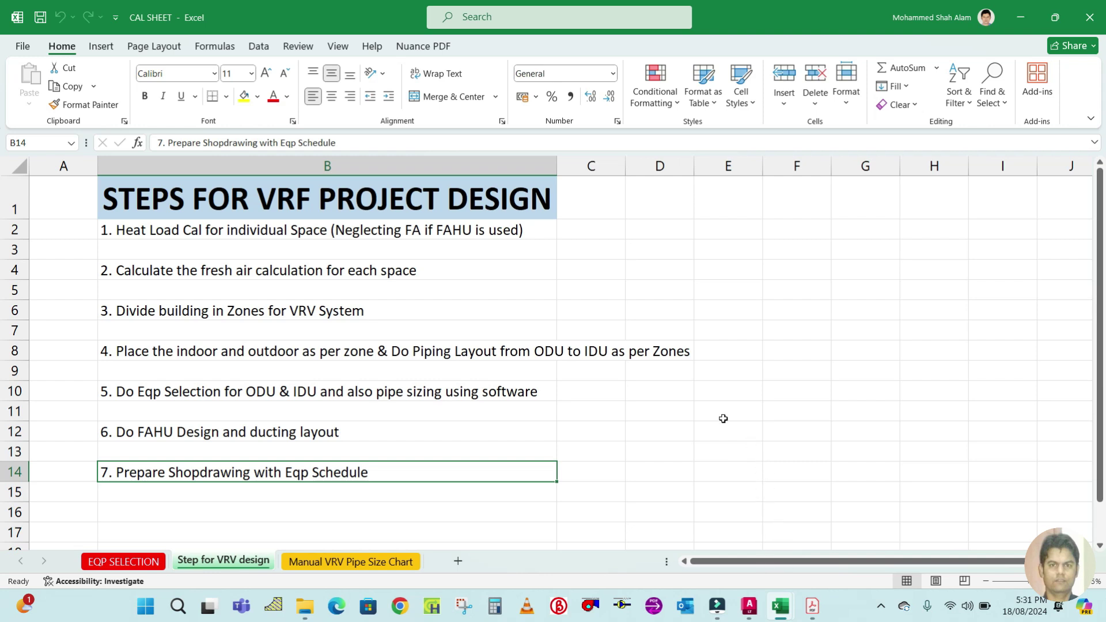
left_click(139, 276)
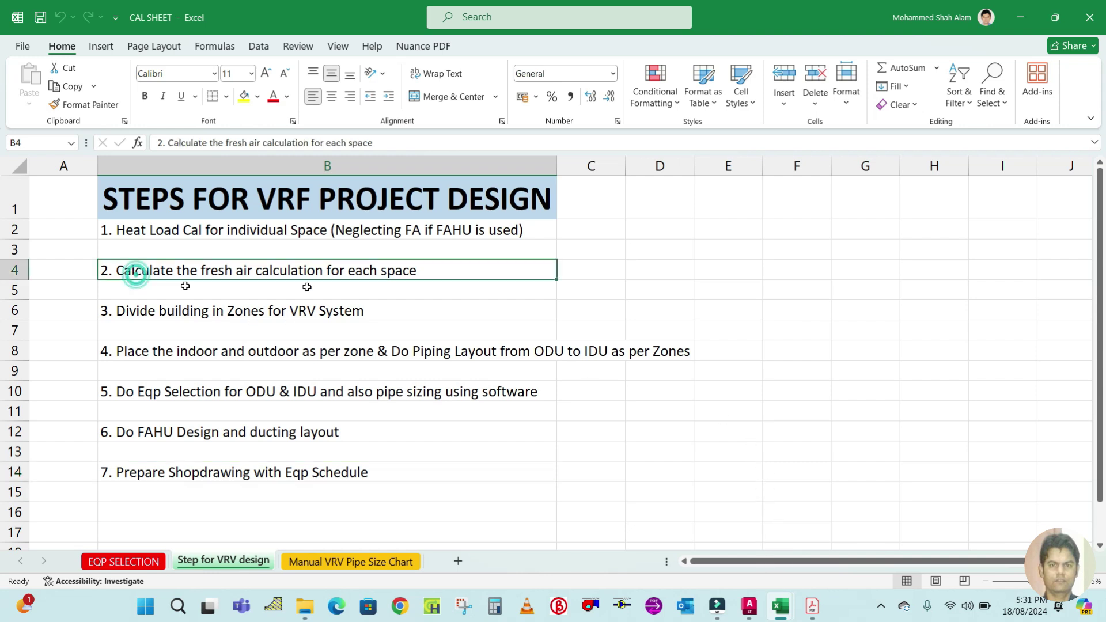
left_click(696, 450)
left_click(262, 269)
- In the FAHU Design & Calculation workbook, clear the Floor through CFM/Person entries of rows 1 to 5, keeping the FA CFM formulas
mouse_move(780, 604)
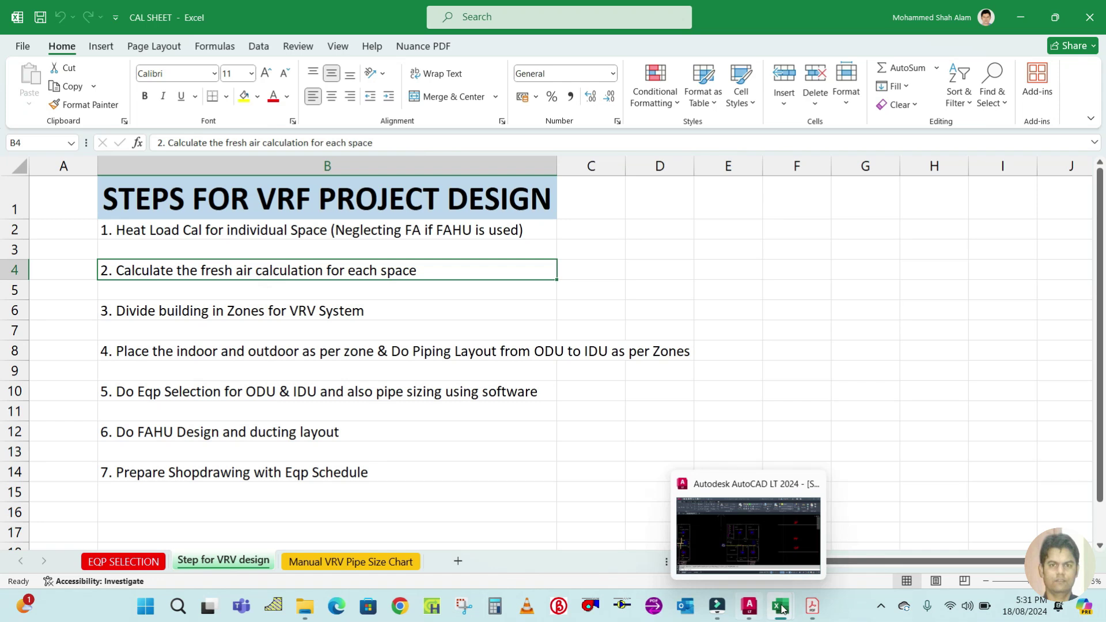
left_click(835, 533)
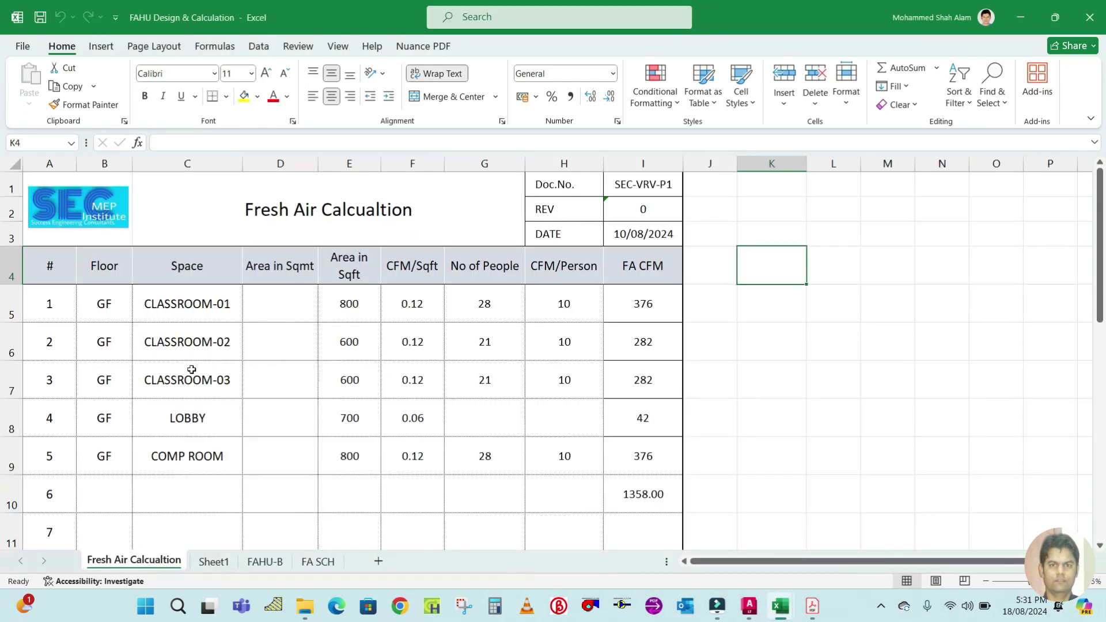
left_click(182, 429)
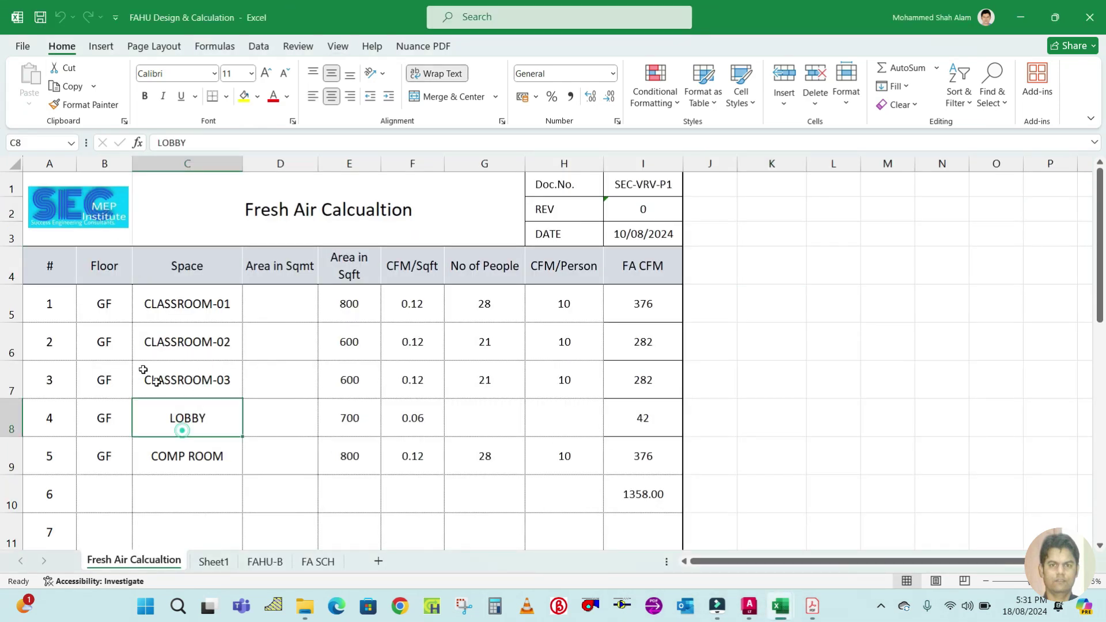
left_click_drag(100, 311, 333, 475)
key("Delete")
left_click_drag(423, 301, 574, 442)
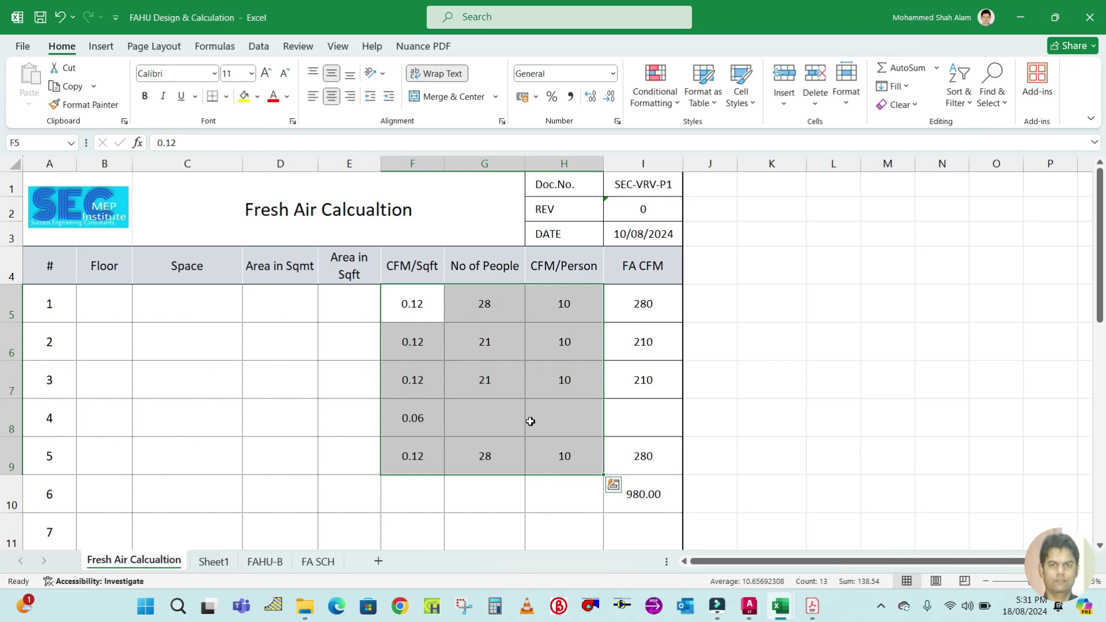
key("Delete")
left_click(311, 414)
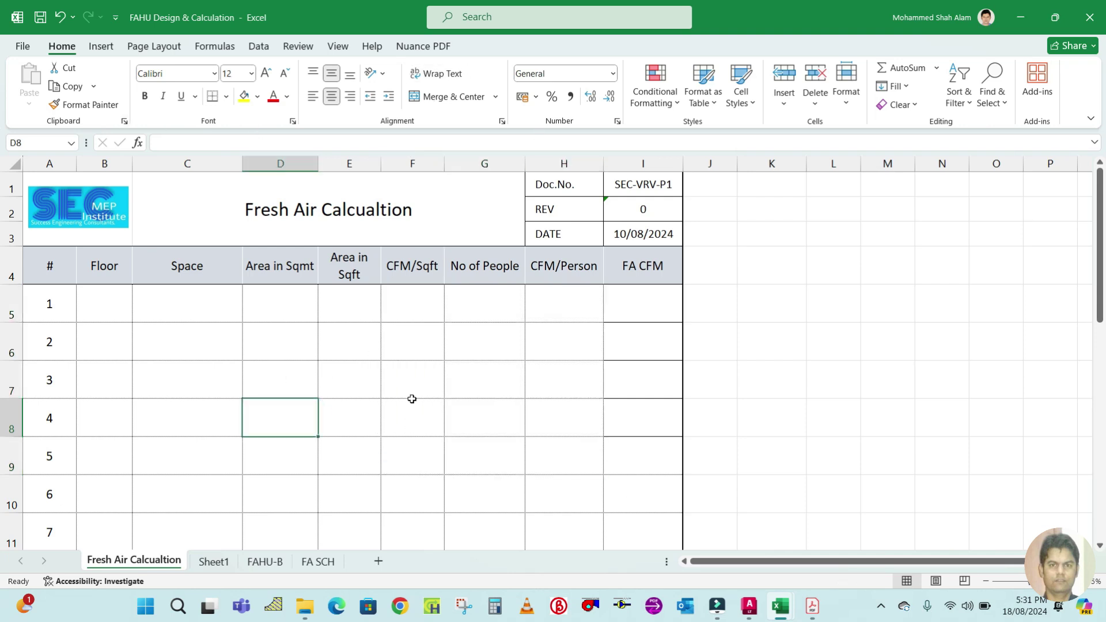
- Enter GF as the floor for item 1 of the fresh air table and fill it down to item 5
scroll(412, 398, "down", 4)
scroll(411, 399, "down", 3)
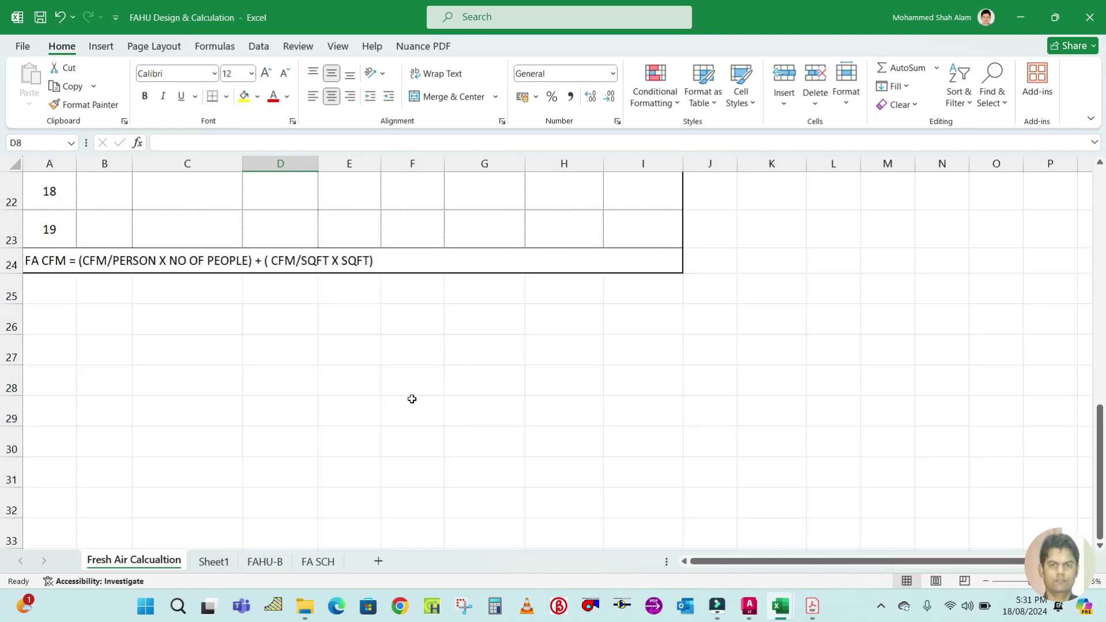
scroll(412, 399, "up", 7)
left_click(100, 308)
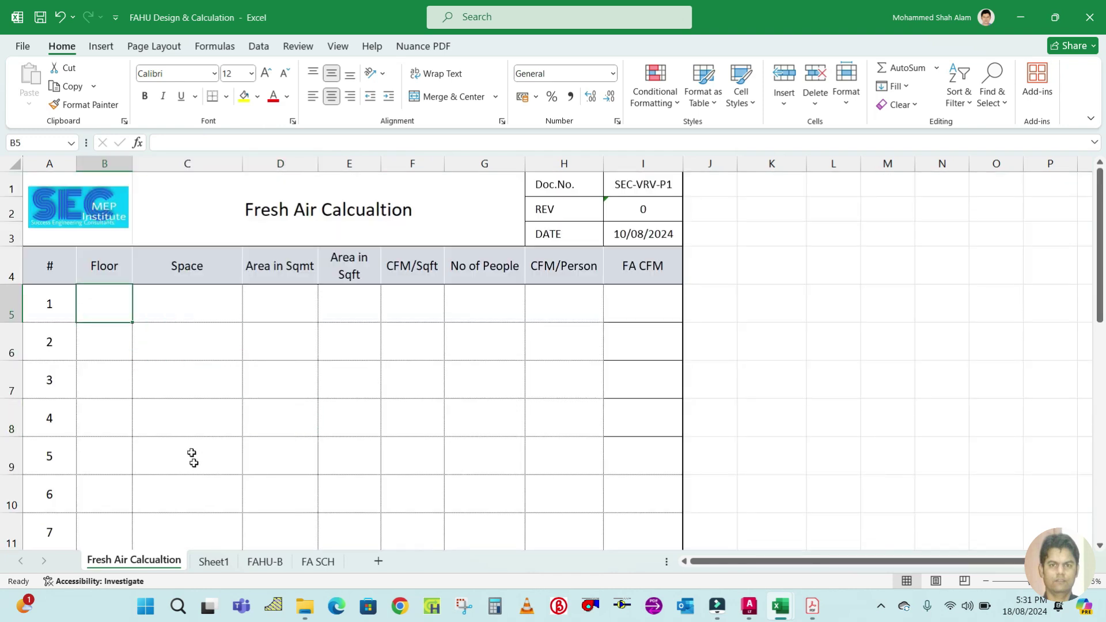
left_click(749, 606)
left_click(748, 606)
type("GF")
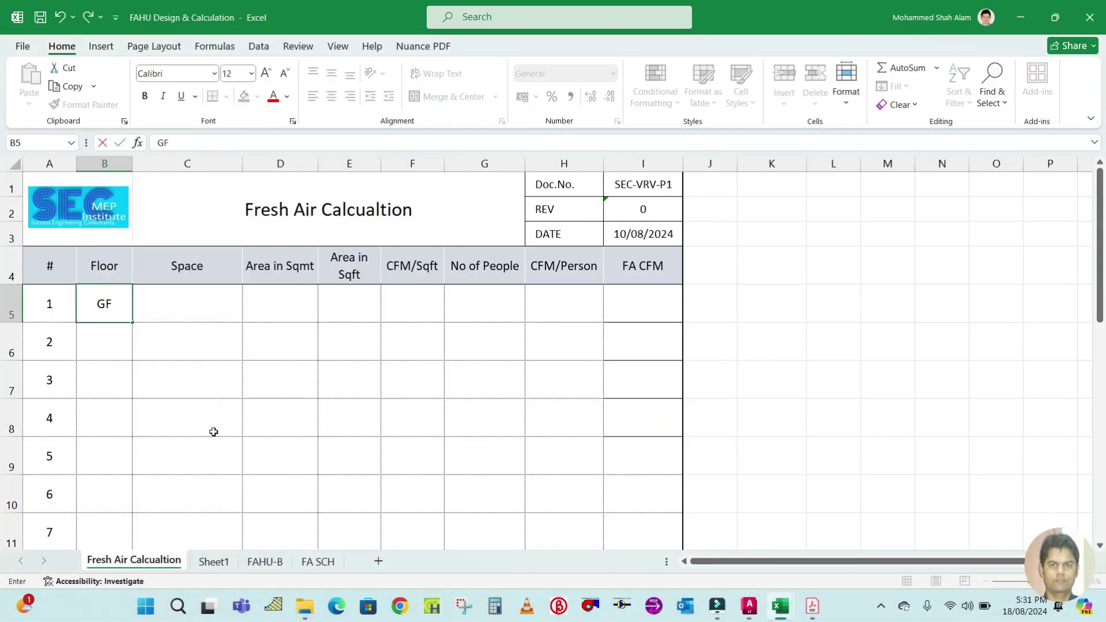
left_click(213, 431)
left_click_drag(103, 306, 103, 456)
key("ctrl+d")
- Check the ground-floor room names and areas in the AutoCAD drawing, and return to the Excel fresh air sheet
left_click(185, 295)
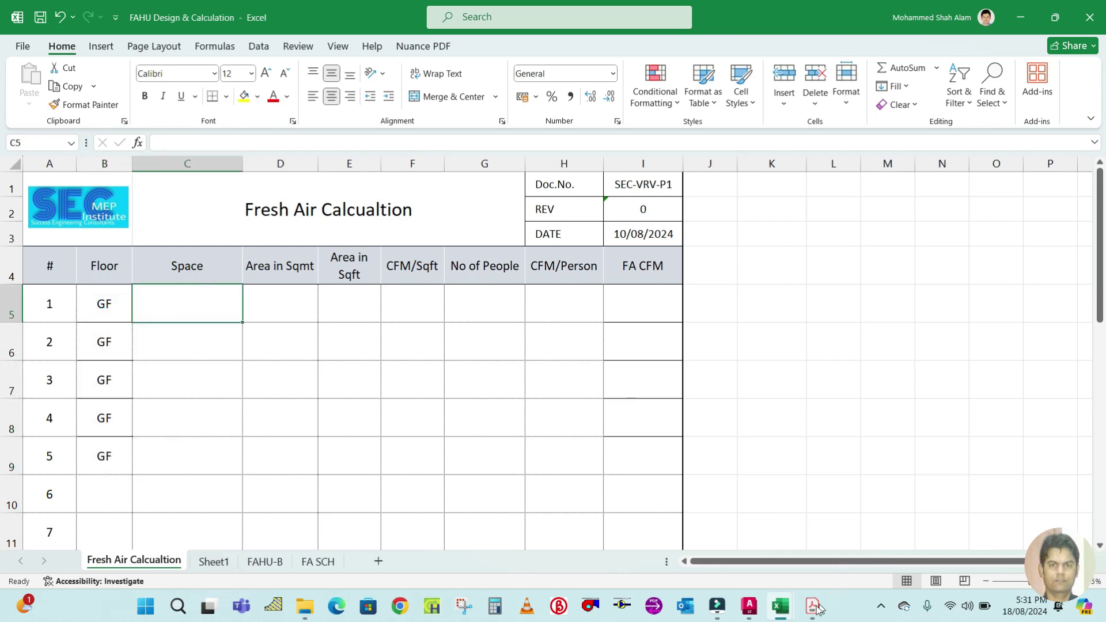
left_click(713, 520)
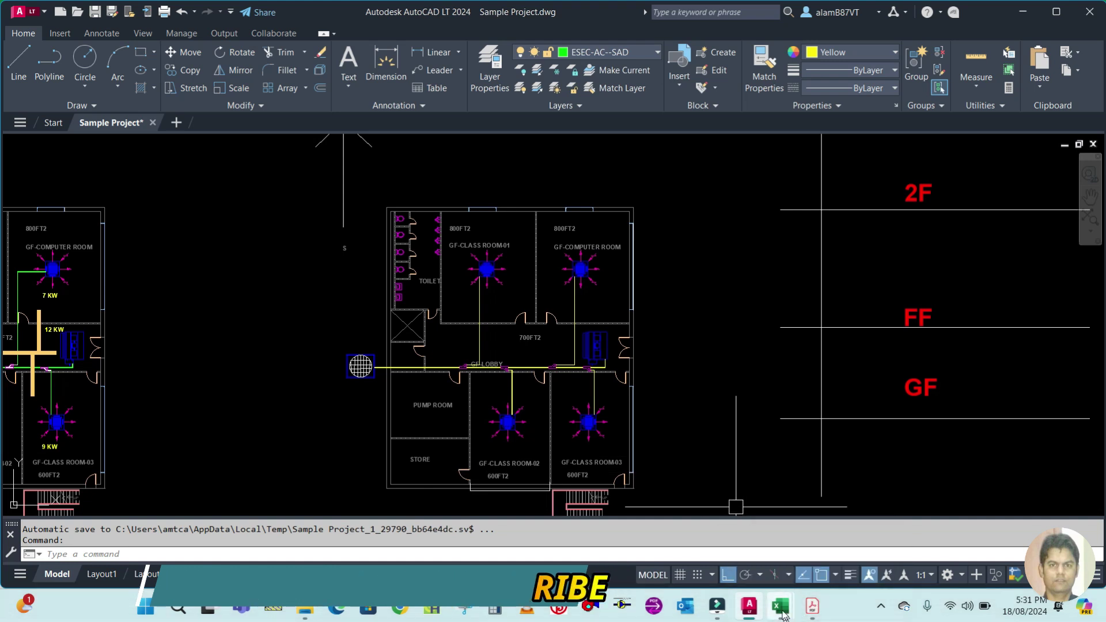
mouse_move(783, 615)
left_click(812, 538)
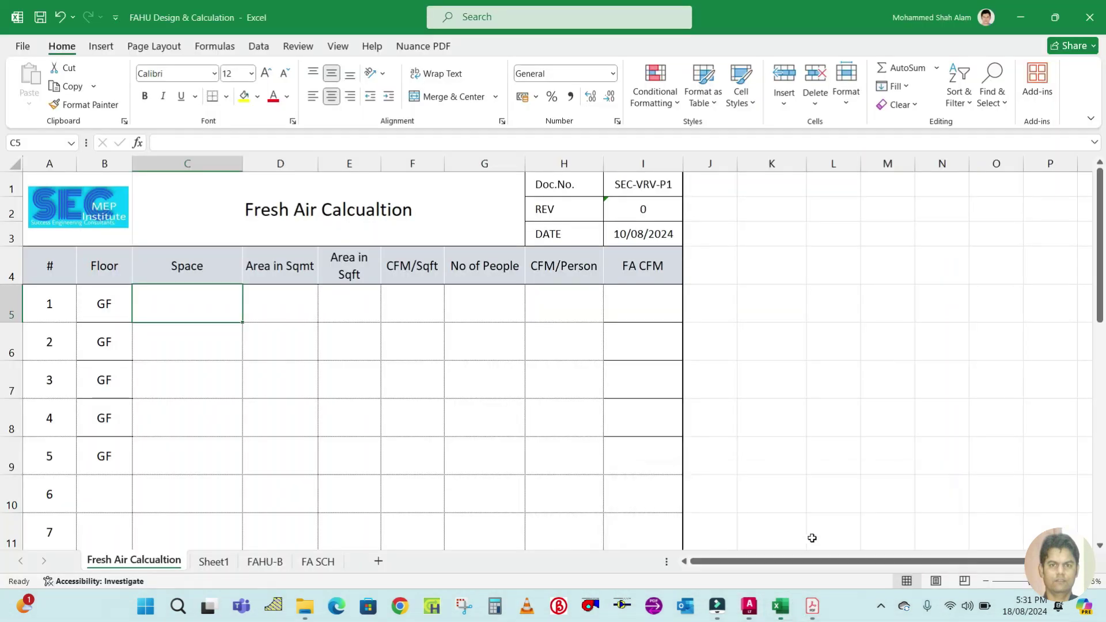
- Copy the zone names CR-01 to Lobby from CAL SHEET's EQP SELECTION sheet and paste them as values into the Space column from C5
left_click(743, 550)
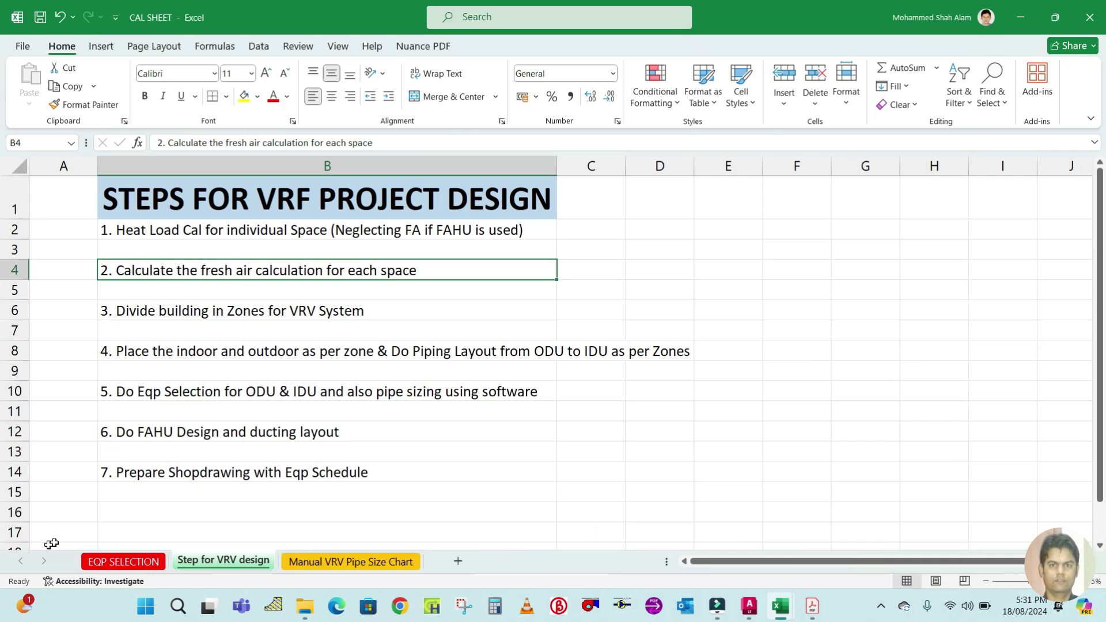
left_click(132, 561)
left_click_drag(66, 265, 72, 334)
key("ctrl+c")
mouse_move(780, 606)
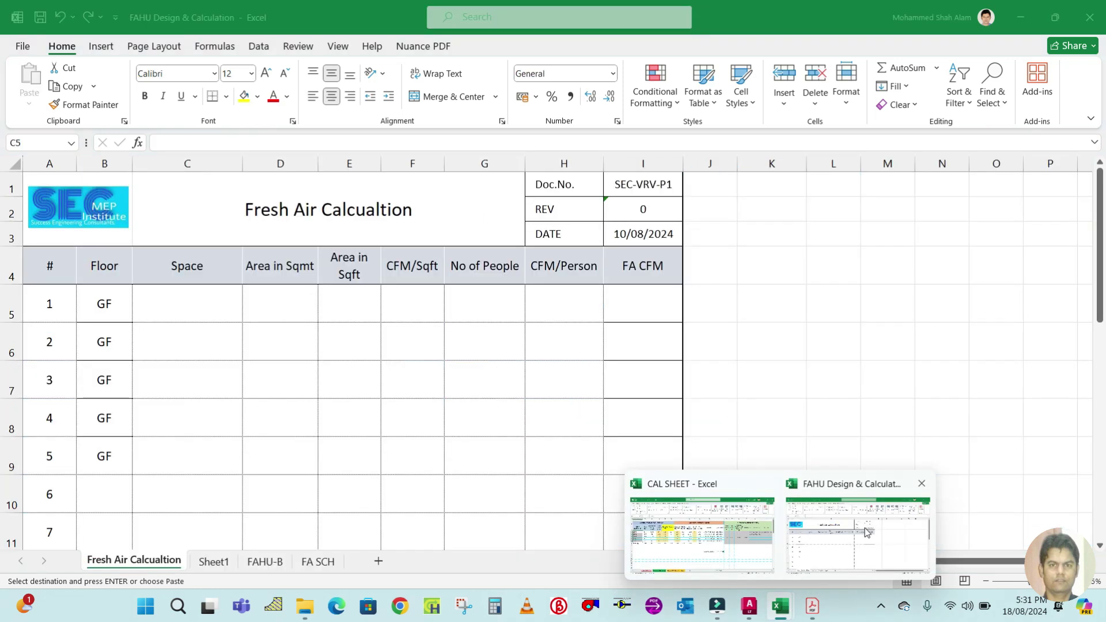
left_click(872, 530)
right_click(189, 302)
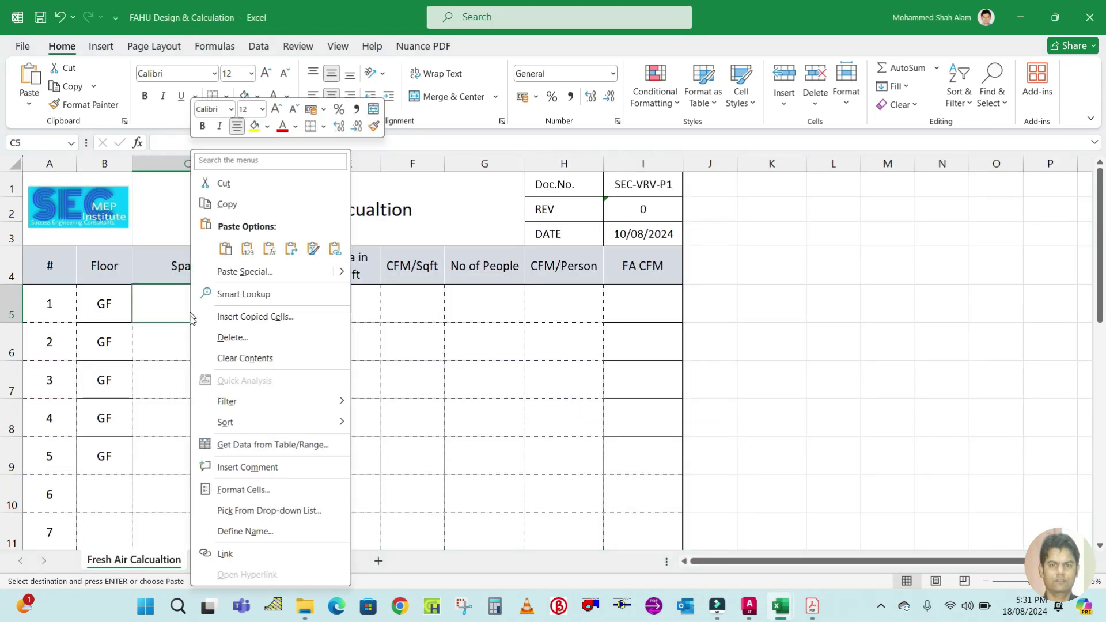
left_click(246, 247)
left_click(206, 454)
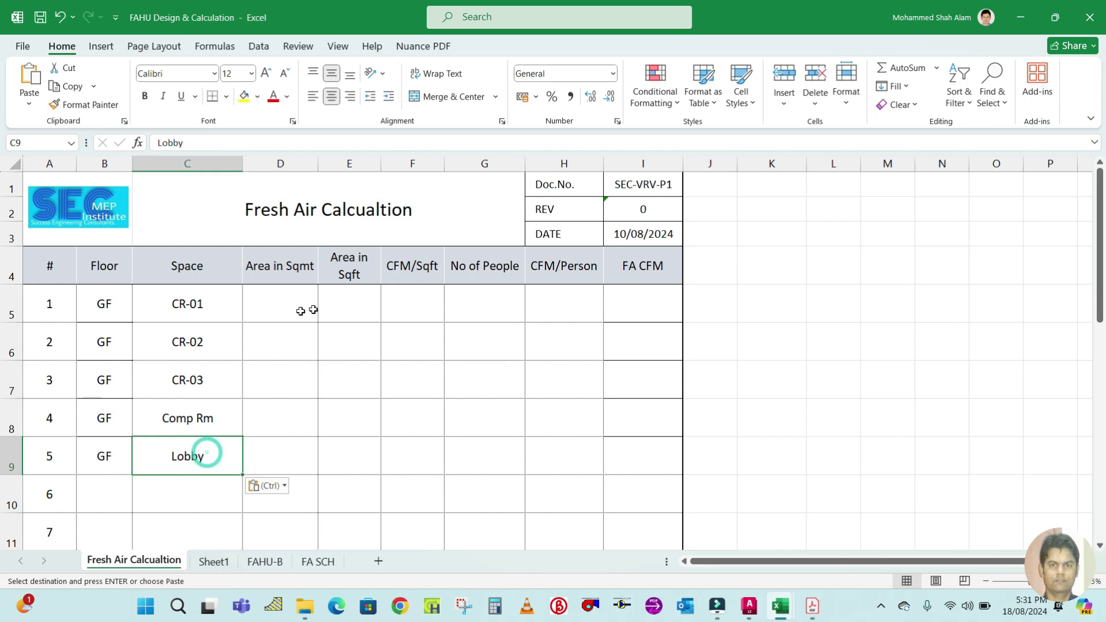
- Copy the five Area (Sq.ft) values from CAL SHEET's EQP SELECTION sheet and paste them as values into the Area in Sqmt column from D5
left_click(348, 300)
left_click(346, 440)
mouse_move(785, 615)
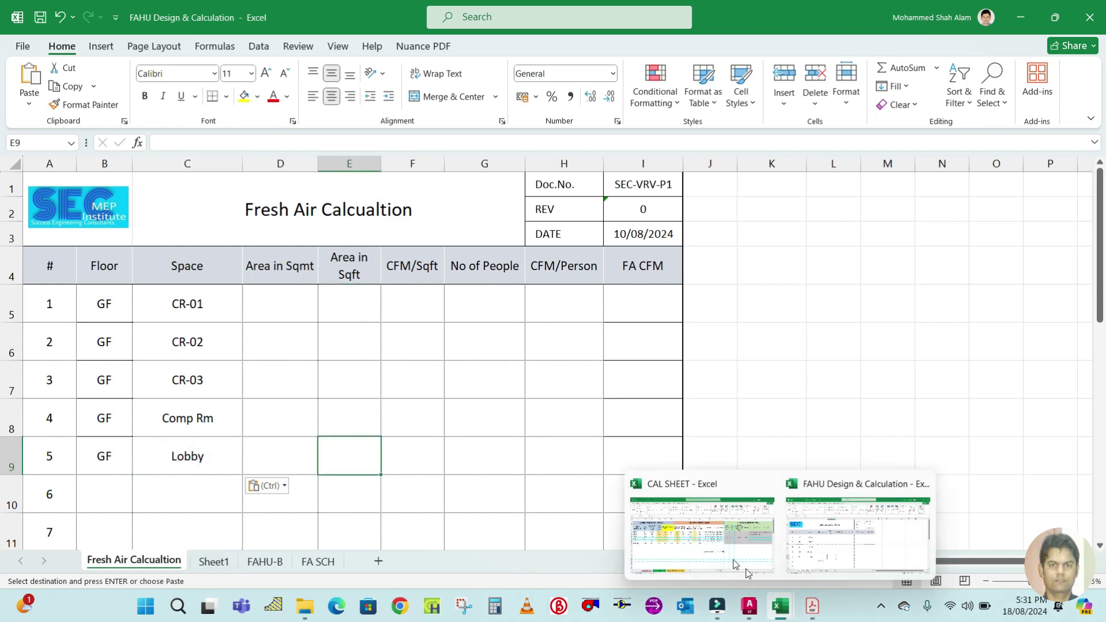
left_click(718, 546)
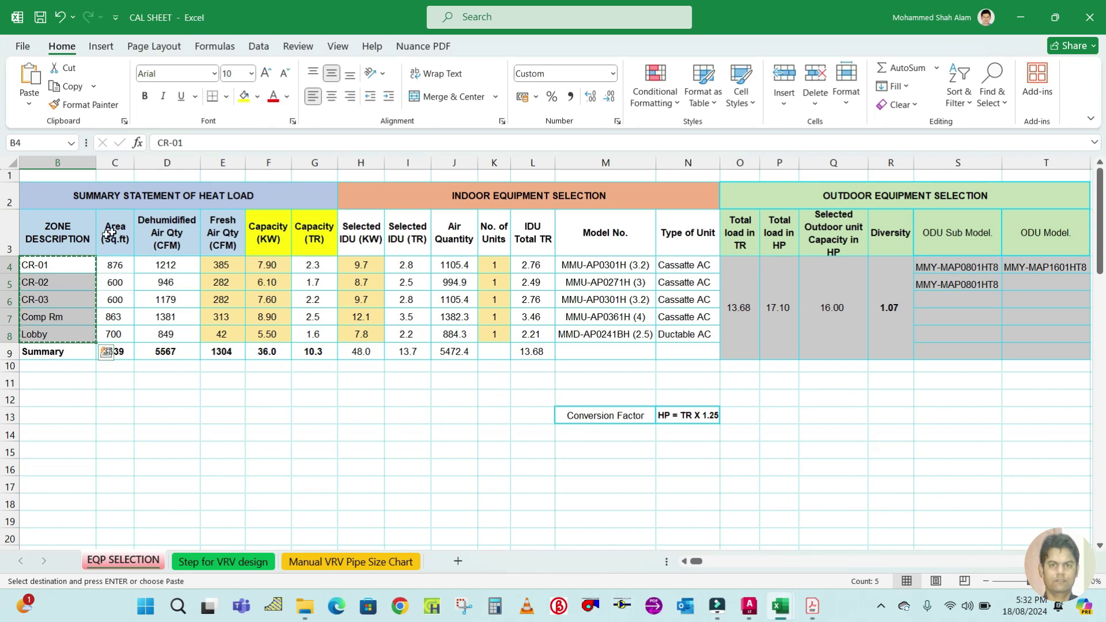
left_click(115, 264)
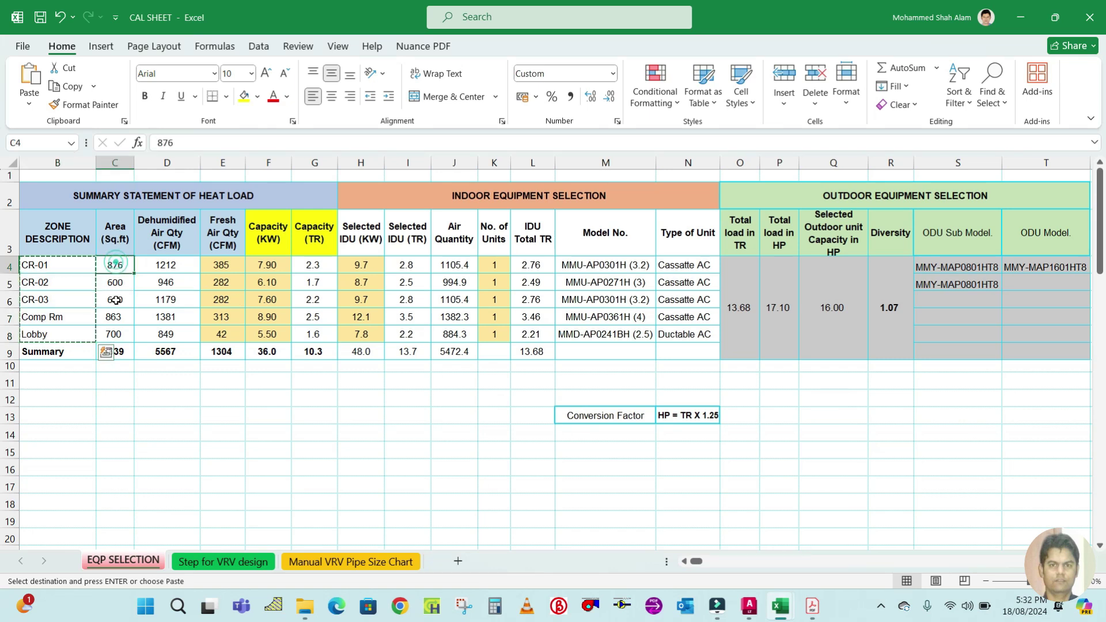
left_click_drag(115, 300, 116, 334)
key("ctrl+c")
mouse_move(781, 604)
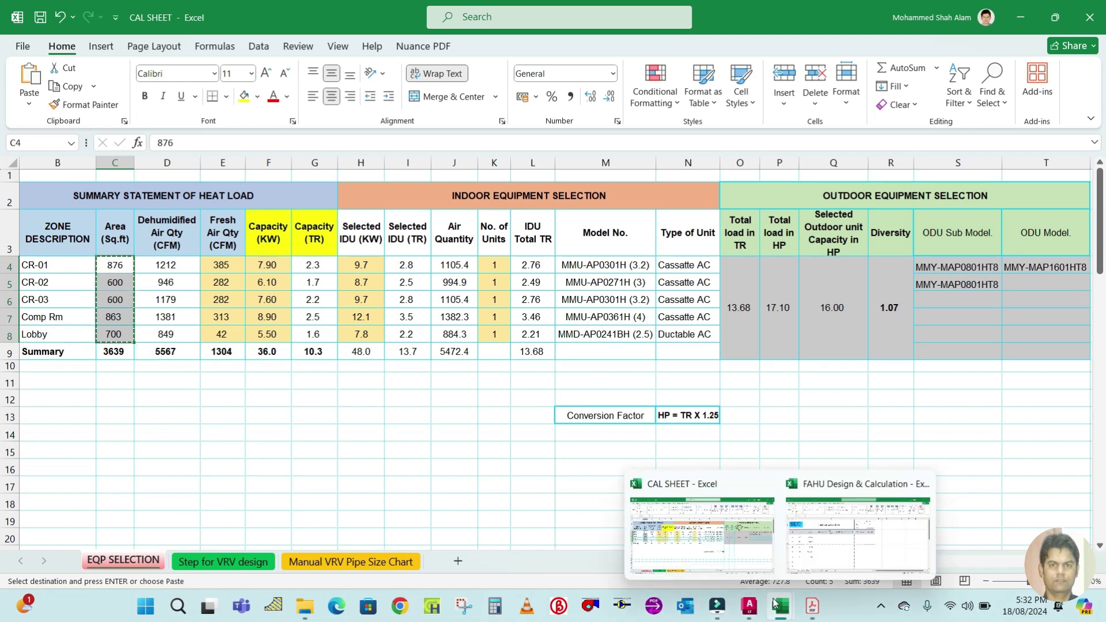
left_click(838, 558)
left_click(289, 300)
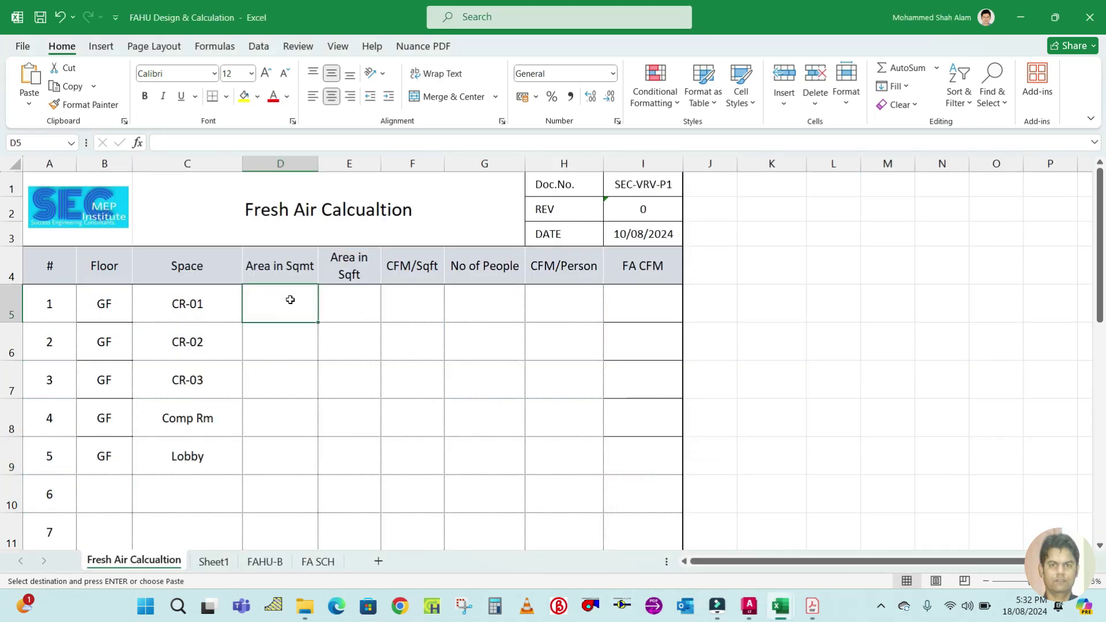
right_click(290, 300)
left_click(346, 249)
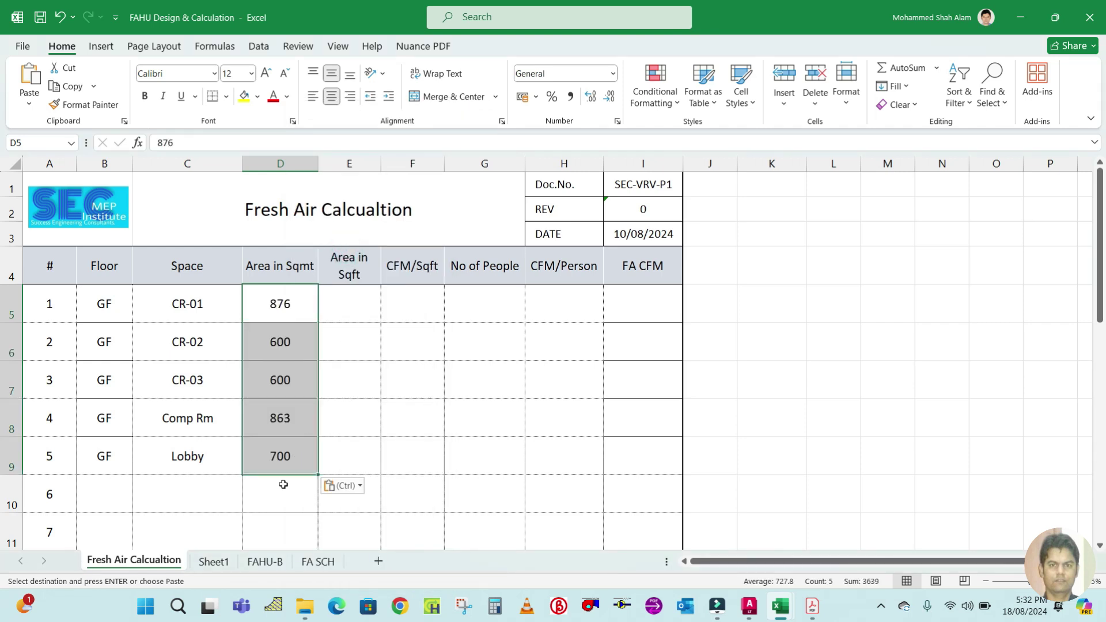
- Copy the five area values in D5:D9 into the Area in Sqft column from E5
left_click(281, 480)
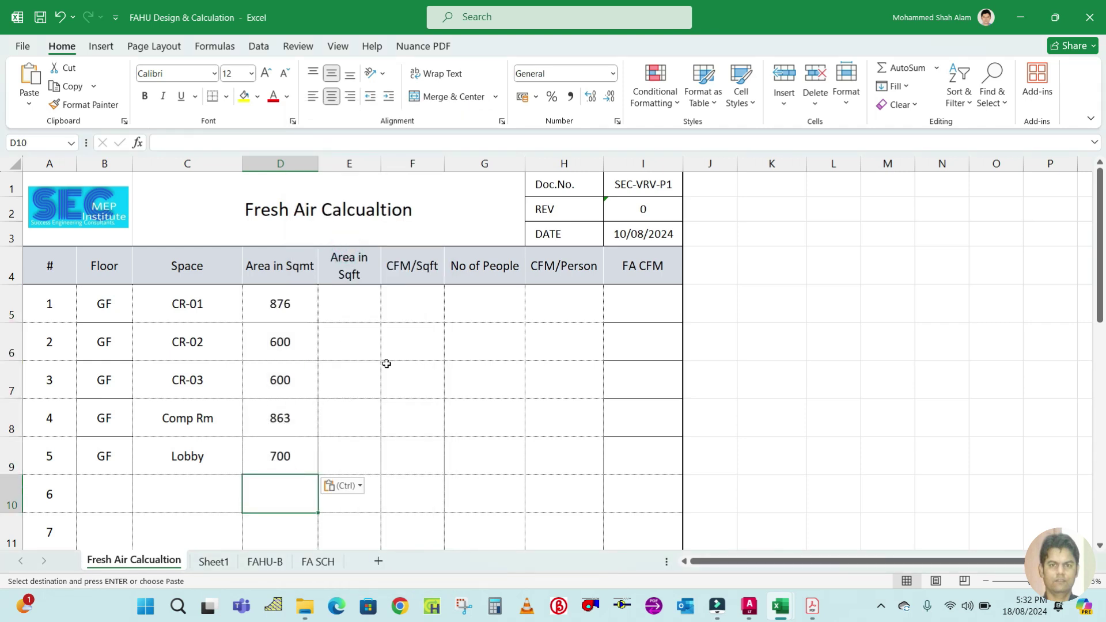
left_click_drag(290, 305, 286, 460)
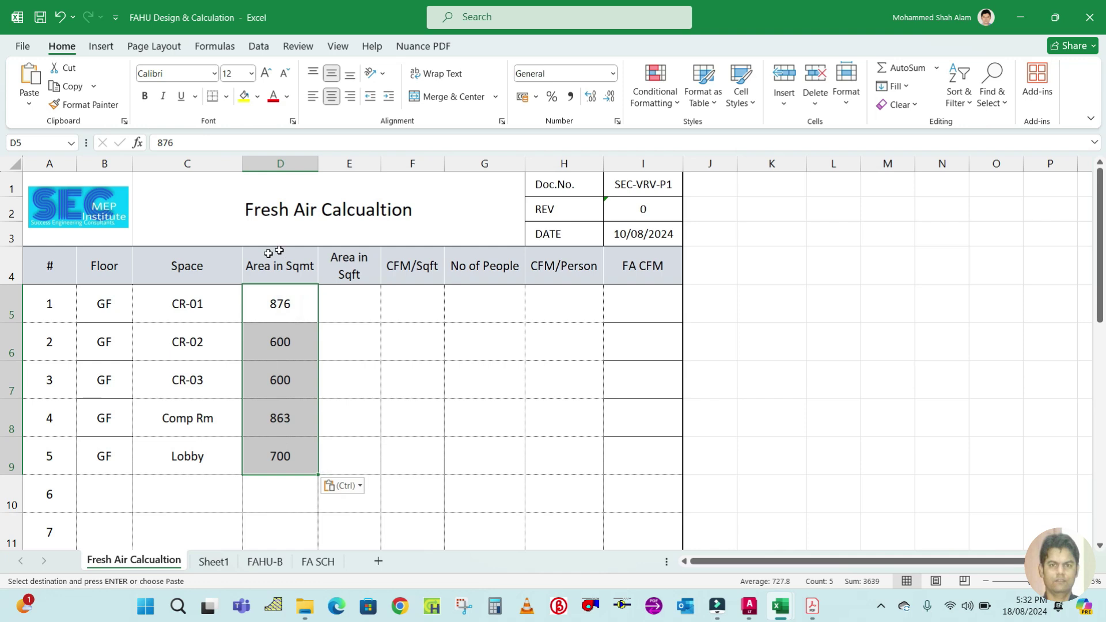
key("ctrl+c")
left_click(346, 306)
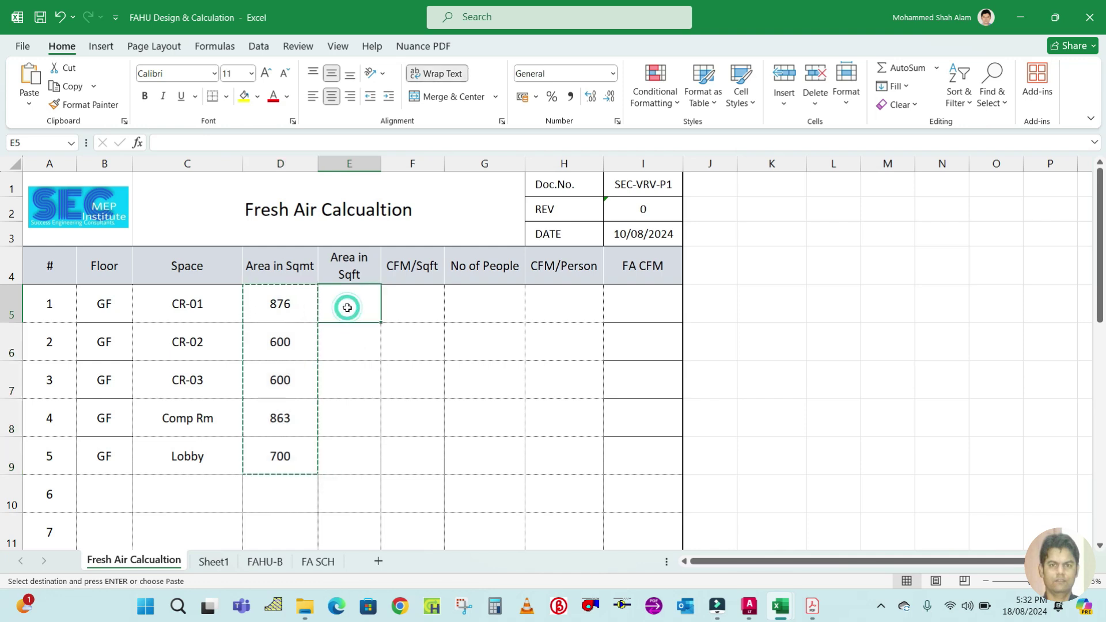
key("ctrl+v")
left_click(461, 413)
left_click(279, 304)
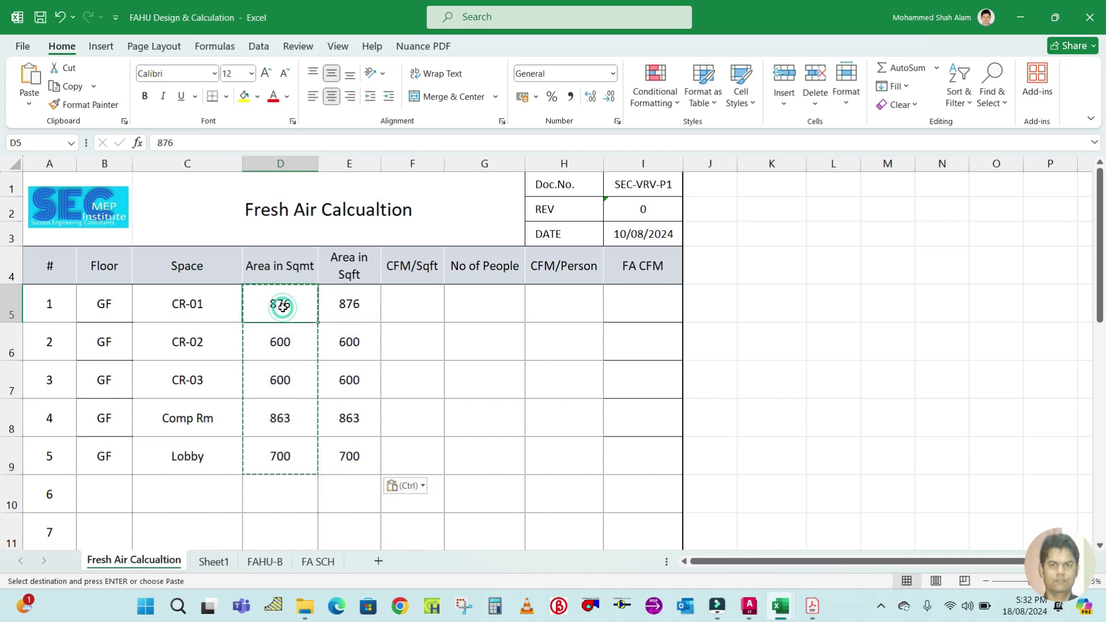
left_click(284, 492)
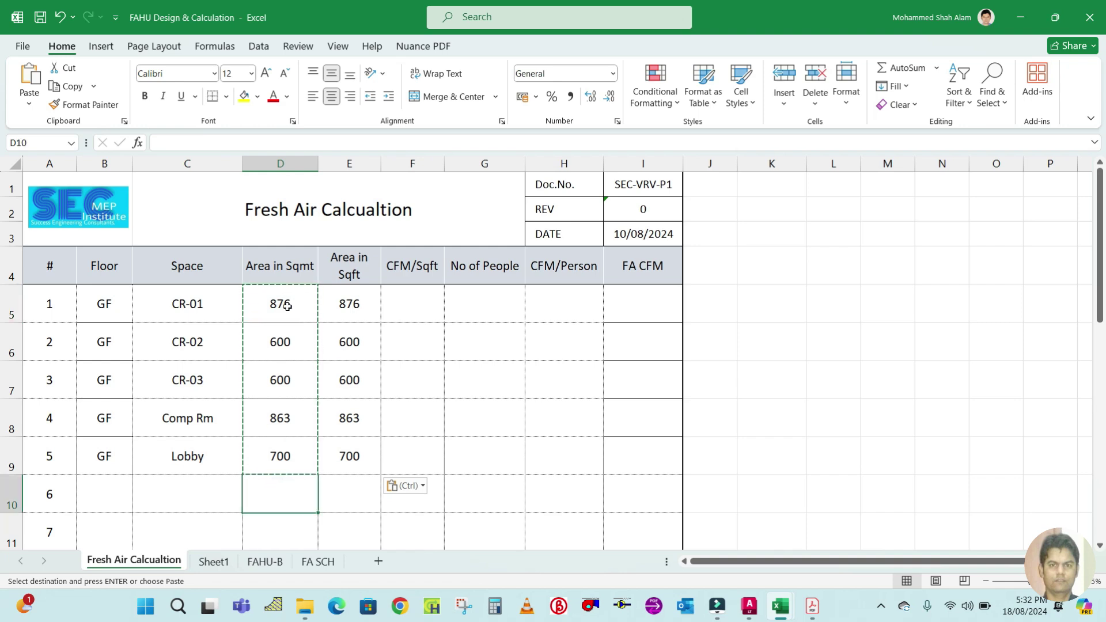
left_click(287, 306)
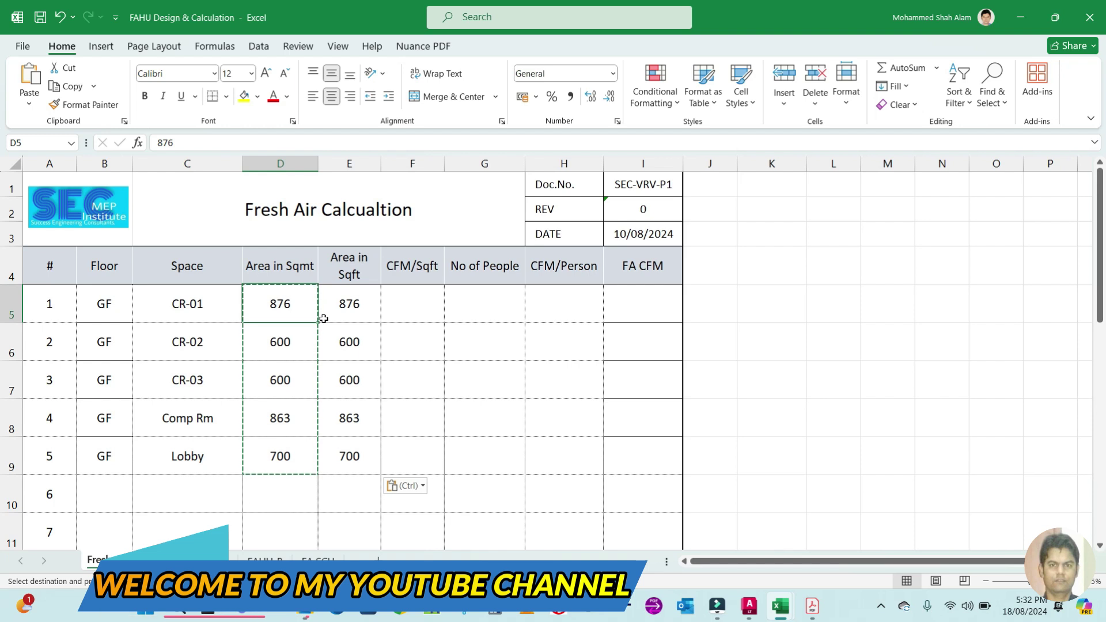
key("Escape")
type("=")
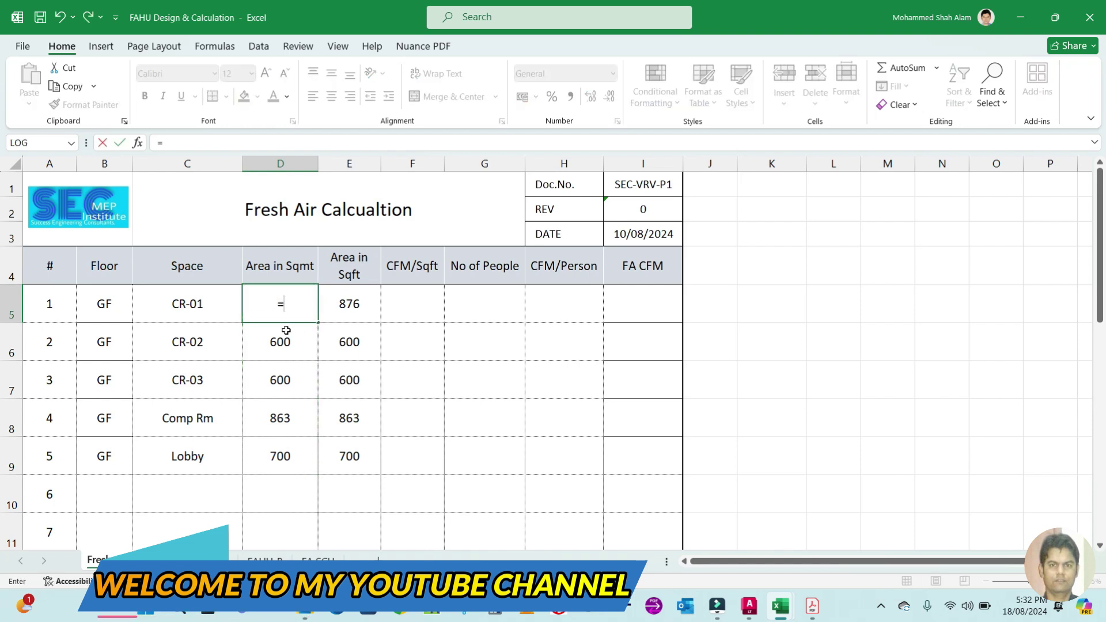
left_click(349, 303)
type("10.")
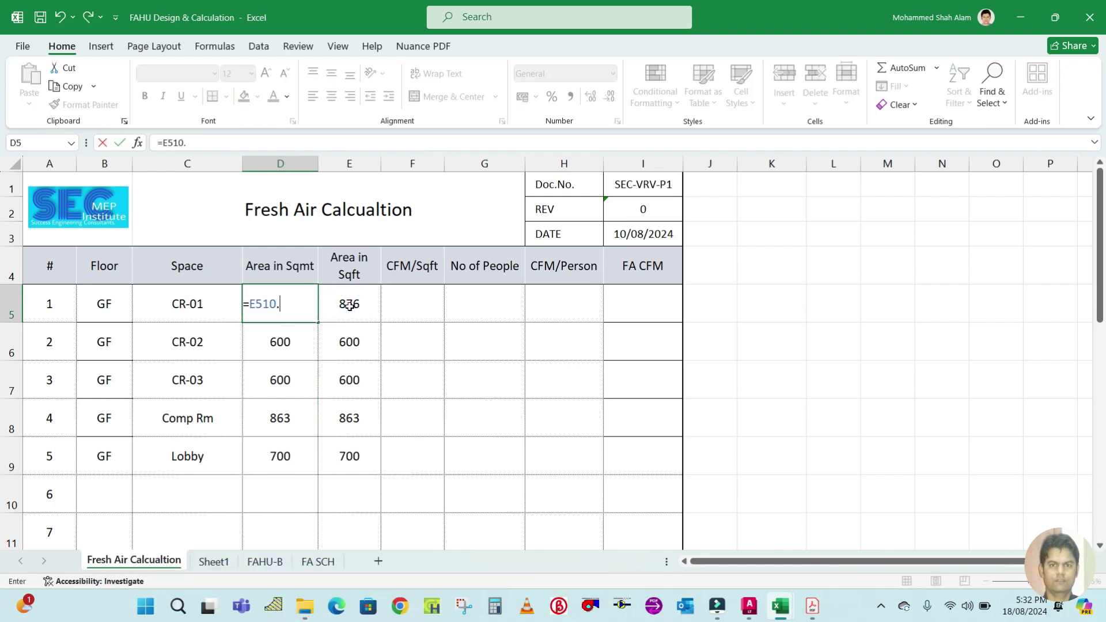
key("Return")
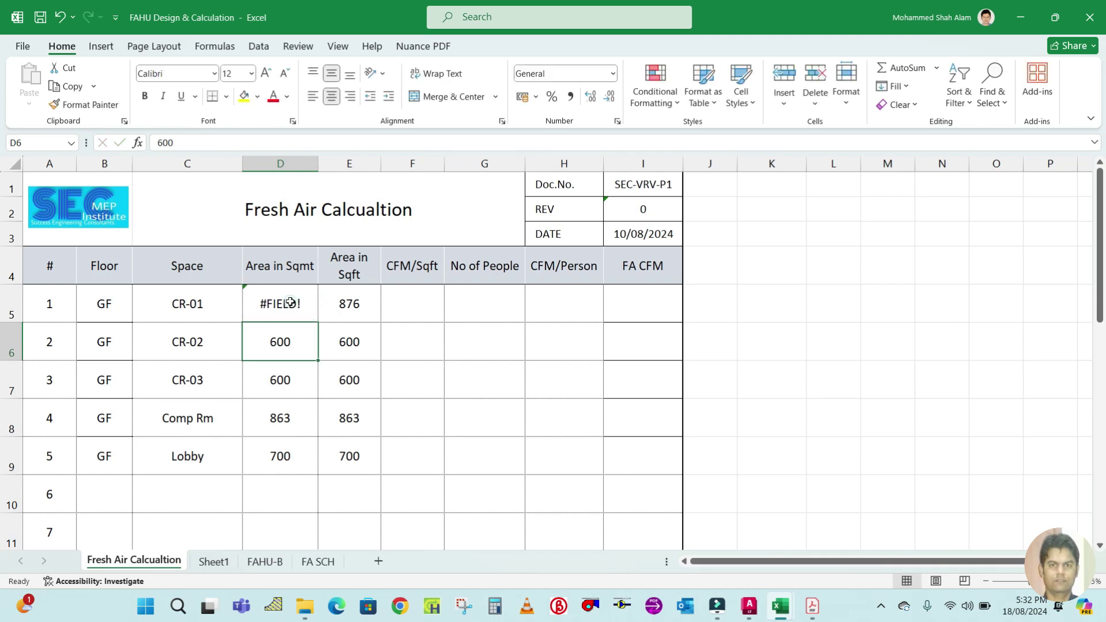
left_click(290, 303)
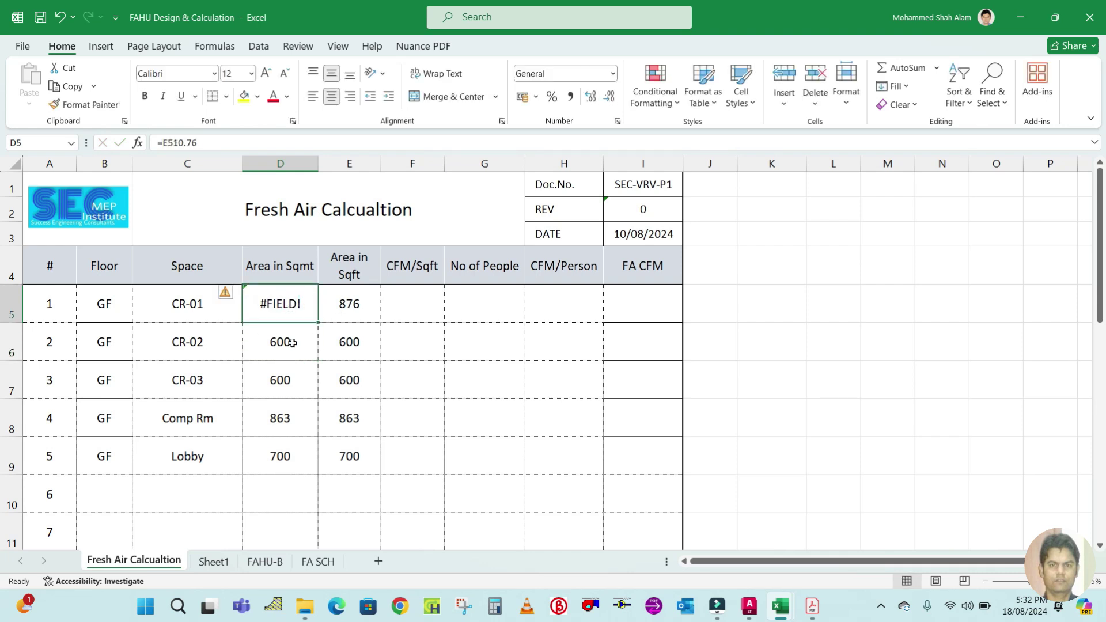
key("Delete")
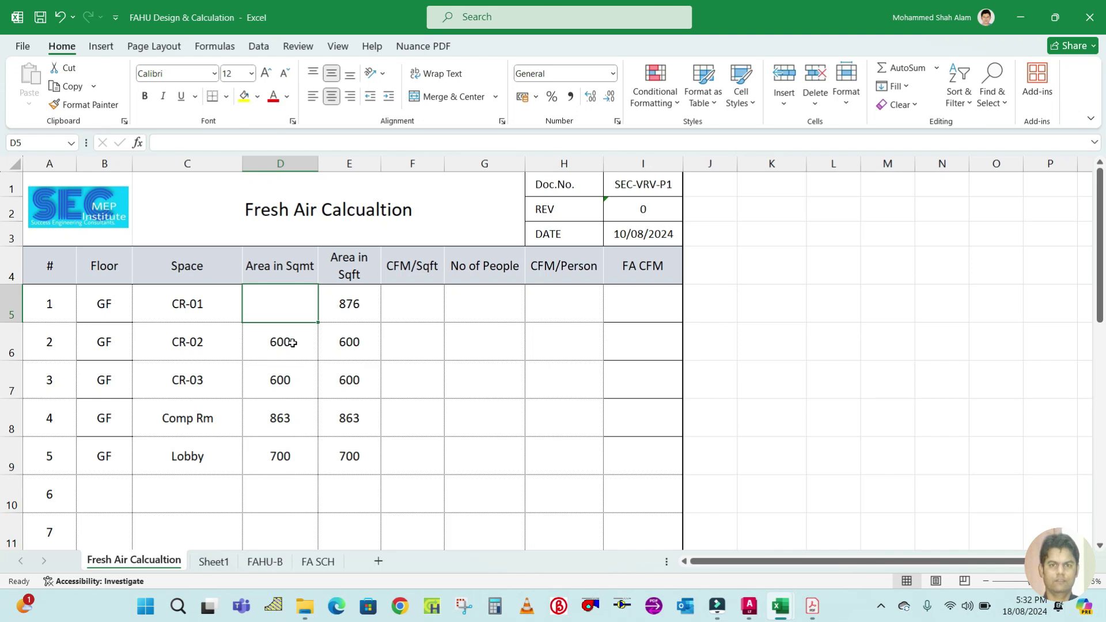
- Enter the formula =E5/10.76 as CR-01's Area in Sqmt and fill it down to Lobby
type("=")
left_click(344, 302)
type("/10.76")
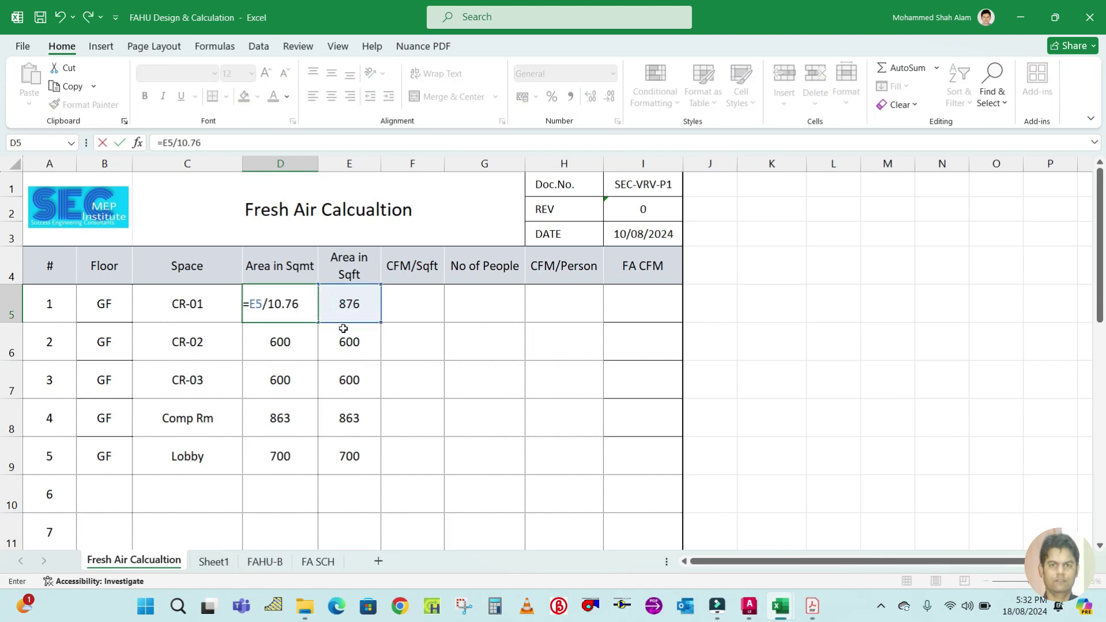
key("Return")
left_click(282, 307)
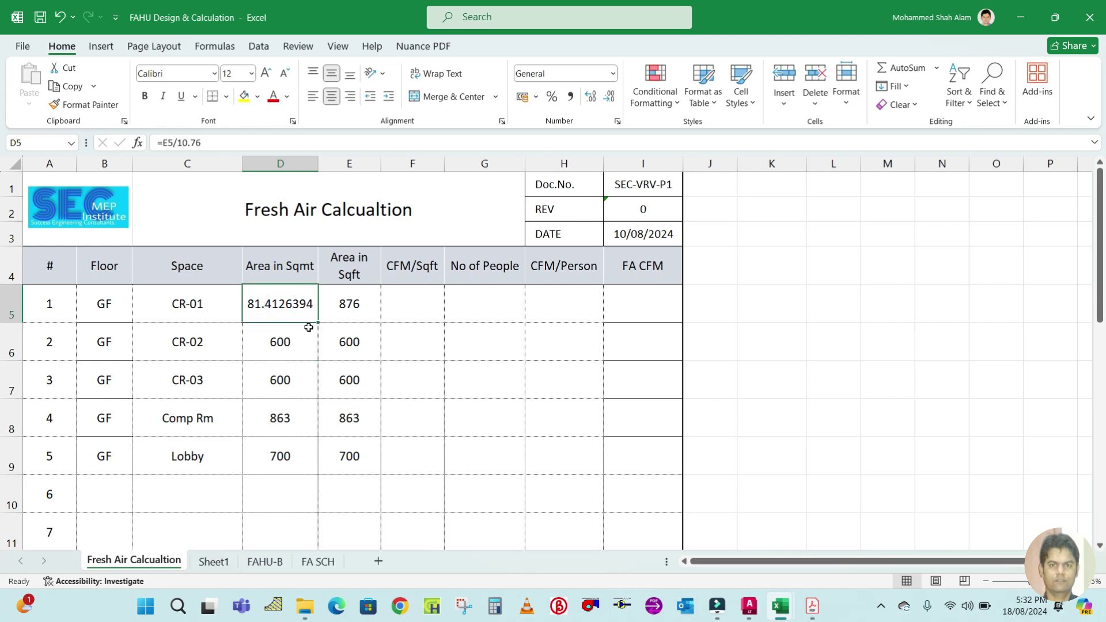
left_click_drag(318, 324, 319, 477)
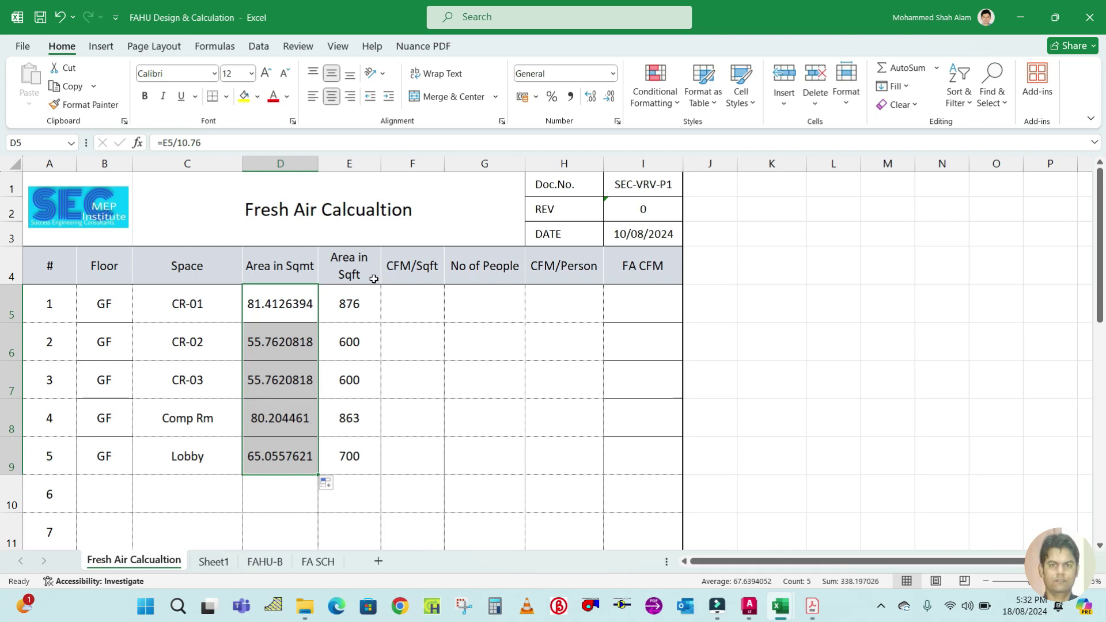
- Reduce the Area in Sqmt values for CR-01 to Lobby to whole numbers without decimals
left_click(611, 97)
left_click(611, 96)
left_click(611, 97)
left_click(610, 96)
left_click(610, 96)
left_click(611, 96)
left_click(612, 96)
left_click(392, 495)
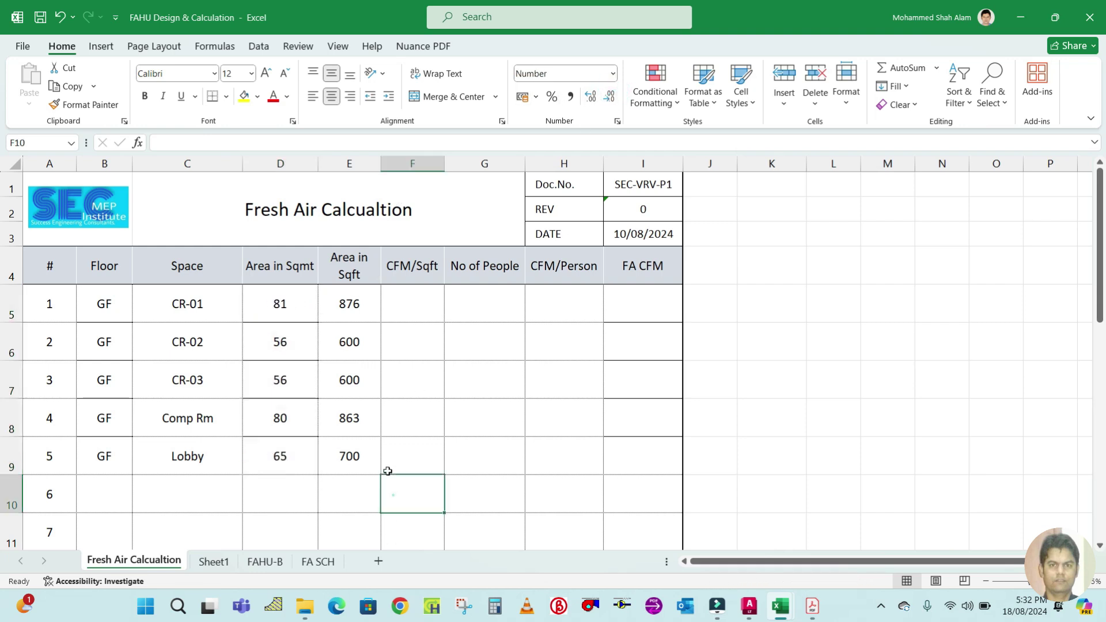
- Review the table's empty input columns, the FA CFM formula for CR-01 and the calculation note beneath the table
left_click(344, 303)
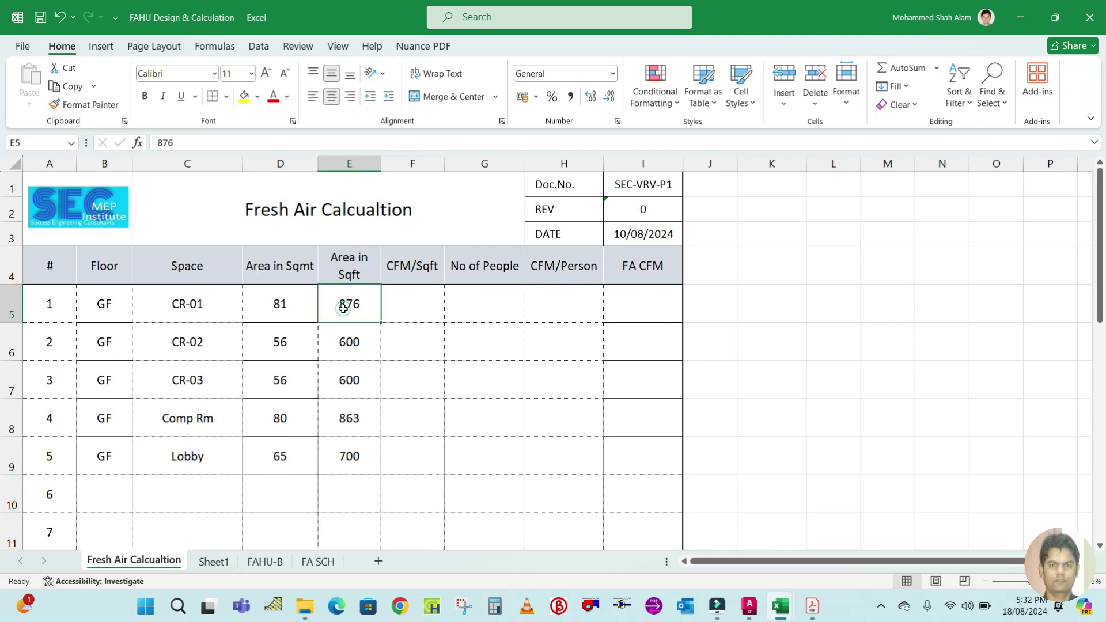
left_click(343, 426)
left_click(405, 298)
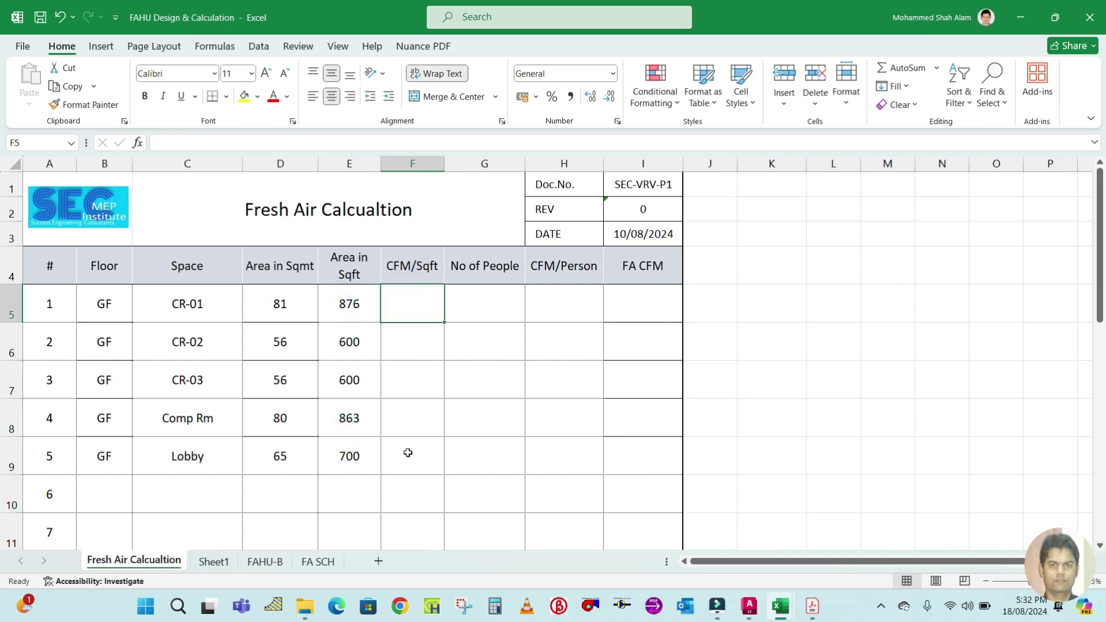
left_click(436, 428)
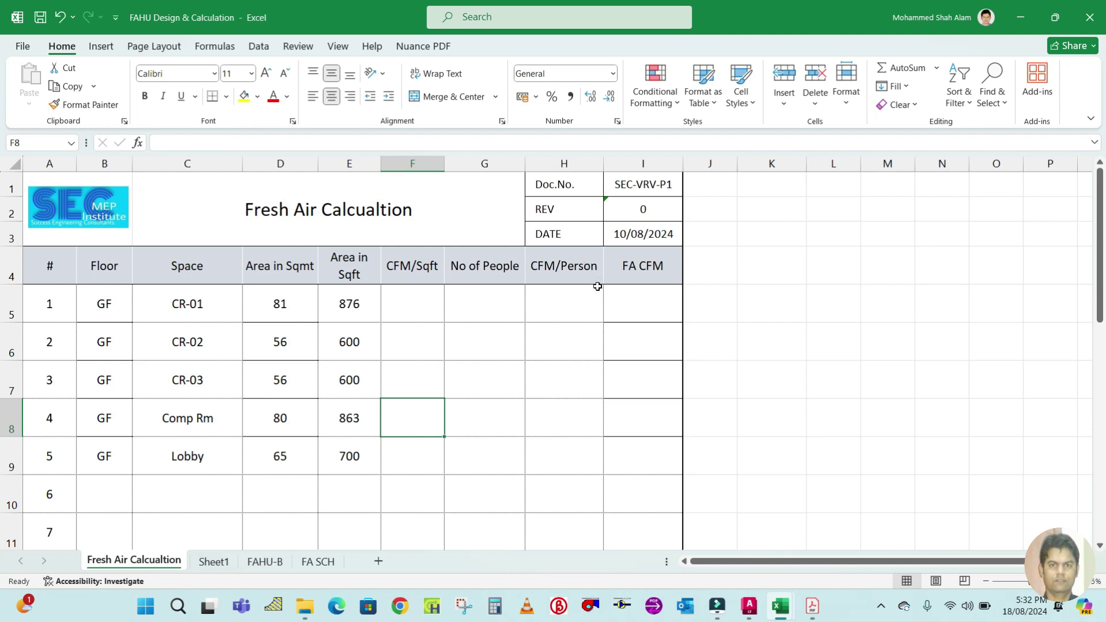
left_click(659, 269)
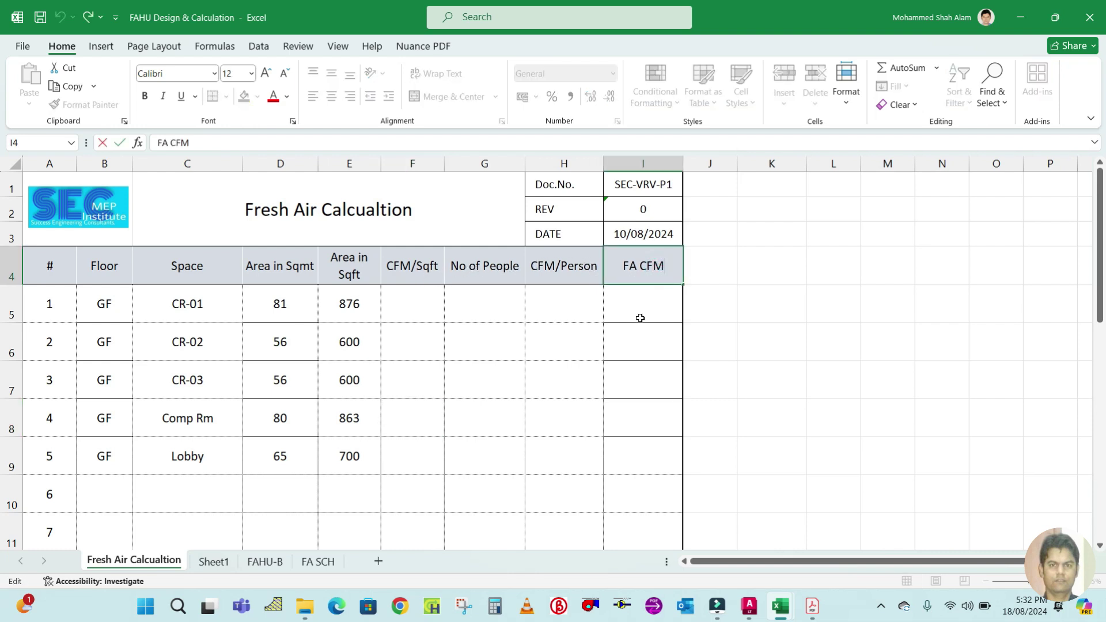
left_click(651, 300)
type("=(H5*G5)+(F5*E5)")
key("ctrl+Return")
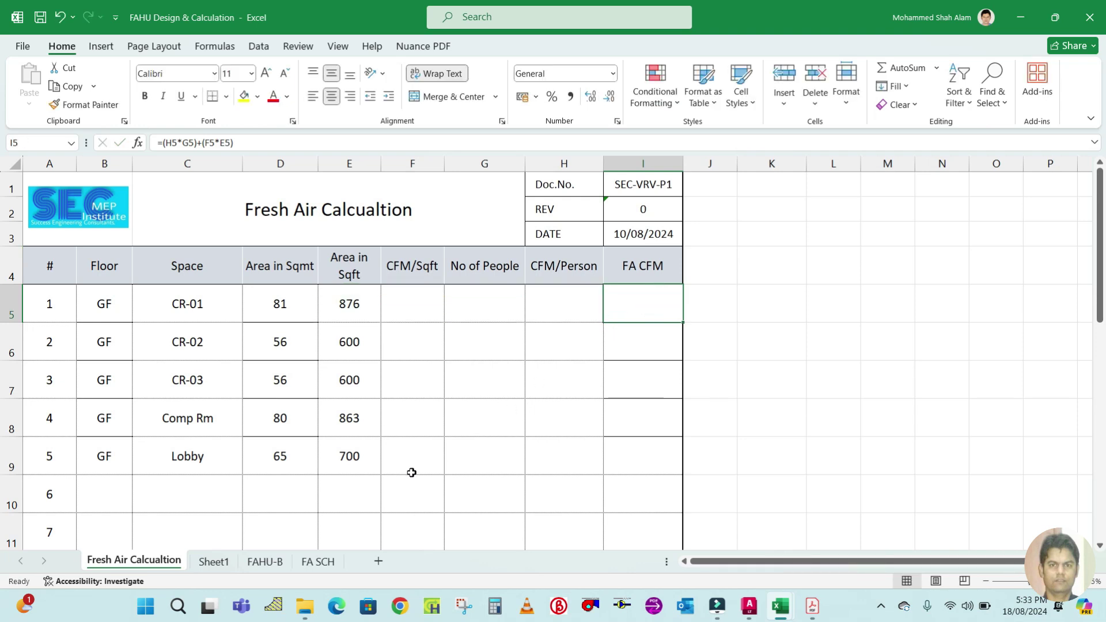
scroll(390, 474, "down", 7)
scroll(173, 408, "up", 2)
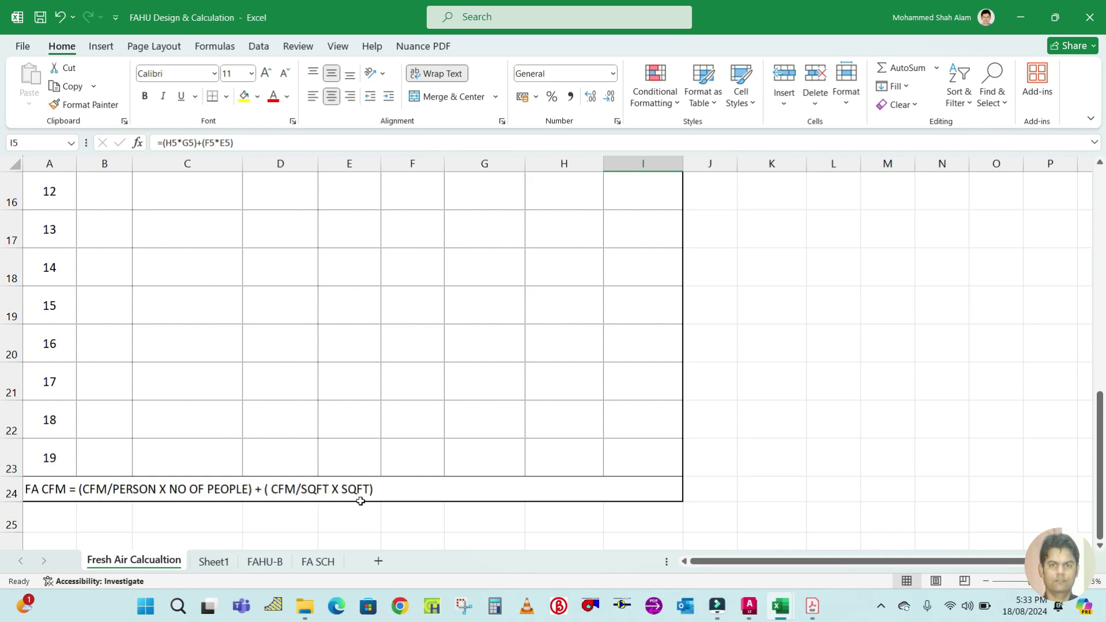
scroll(420, 472, "up", 4)
left_click(422, 427)
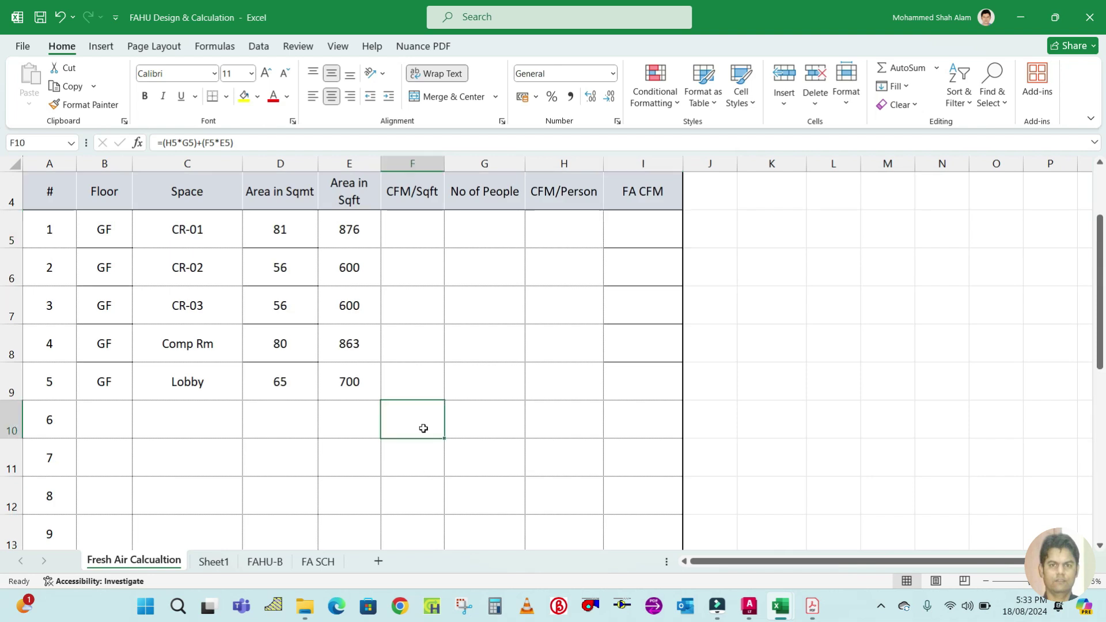
- Switch to the ASHRAE 62.1-2007 PDF and look up the Table 6-1 ventilation rates for classrooms, computer labs and lobbies
left_click(426, 222)
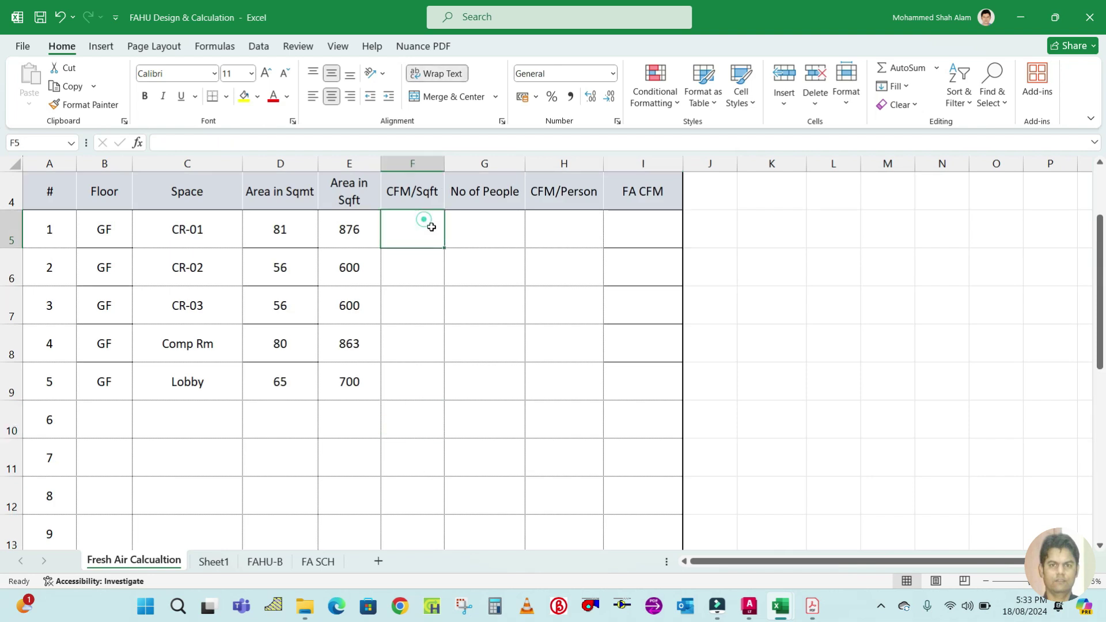
left_click(819, 608)
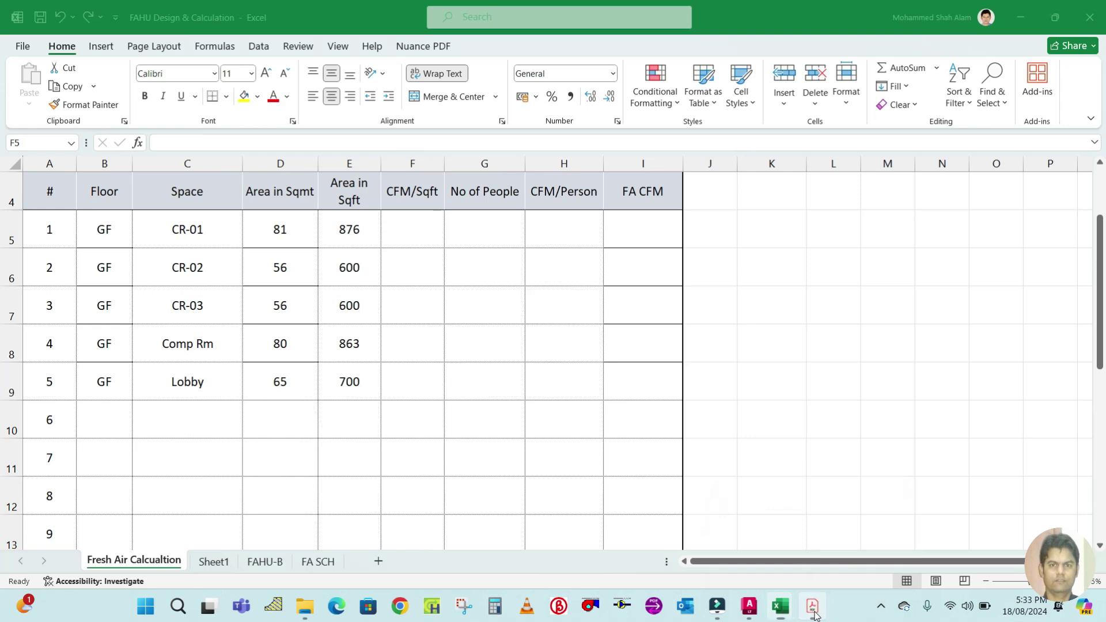
scroll(432, 329, "up", 15)
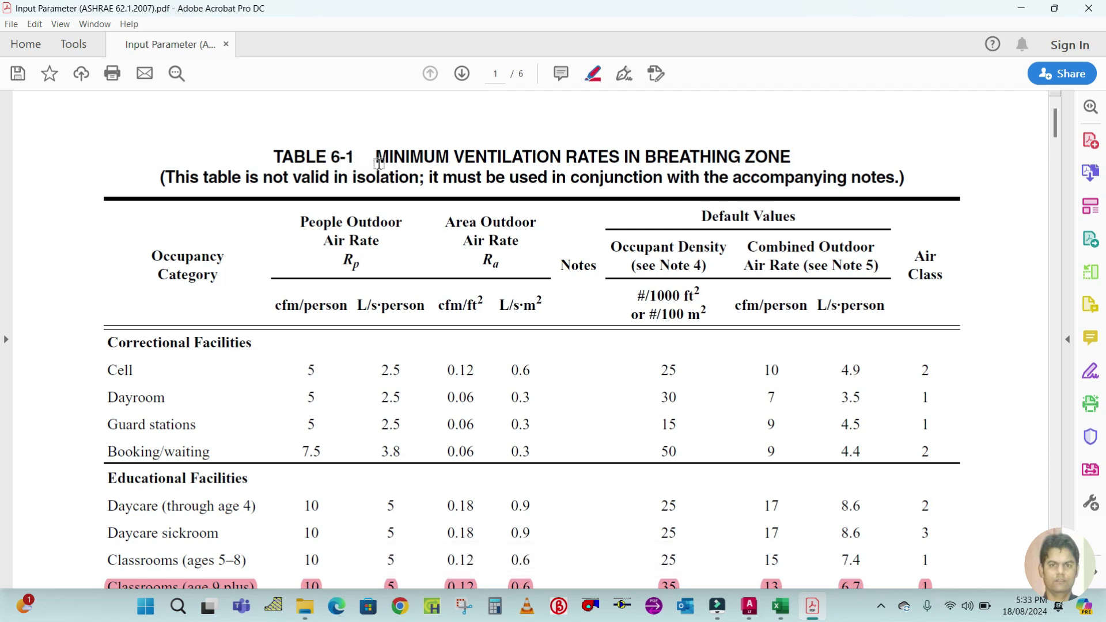
scroll(527, 218, "down", 18)
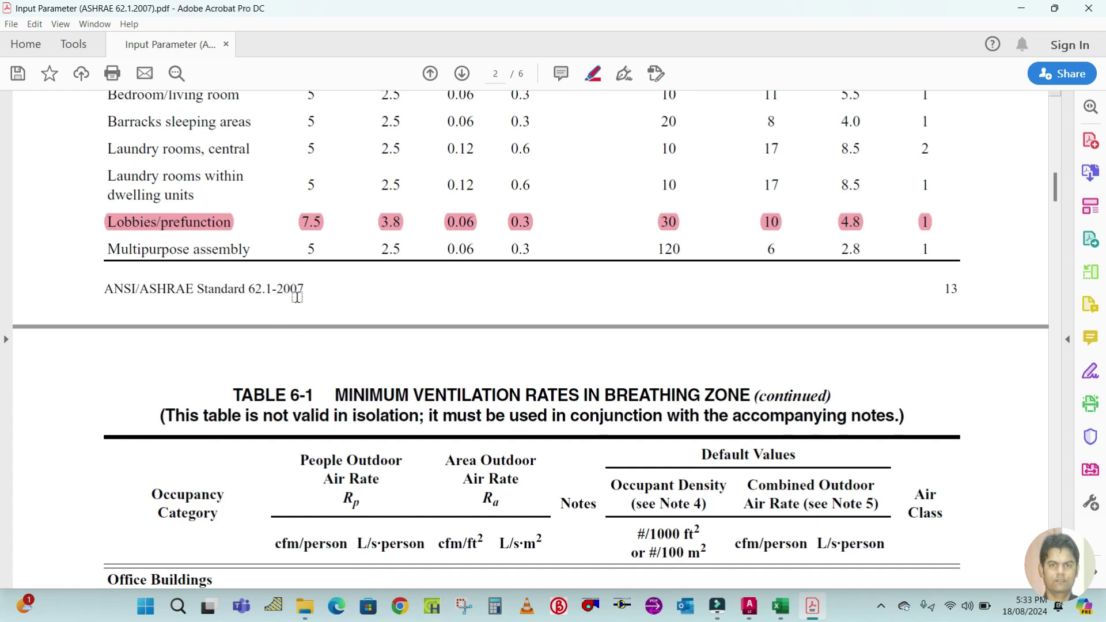
scroll(641, 350, "up", 15)
scroll(638, 352, "up", 5)
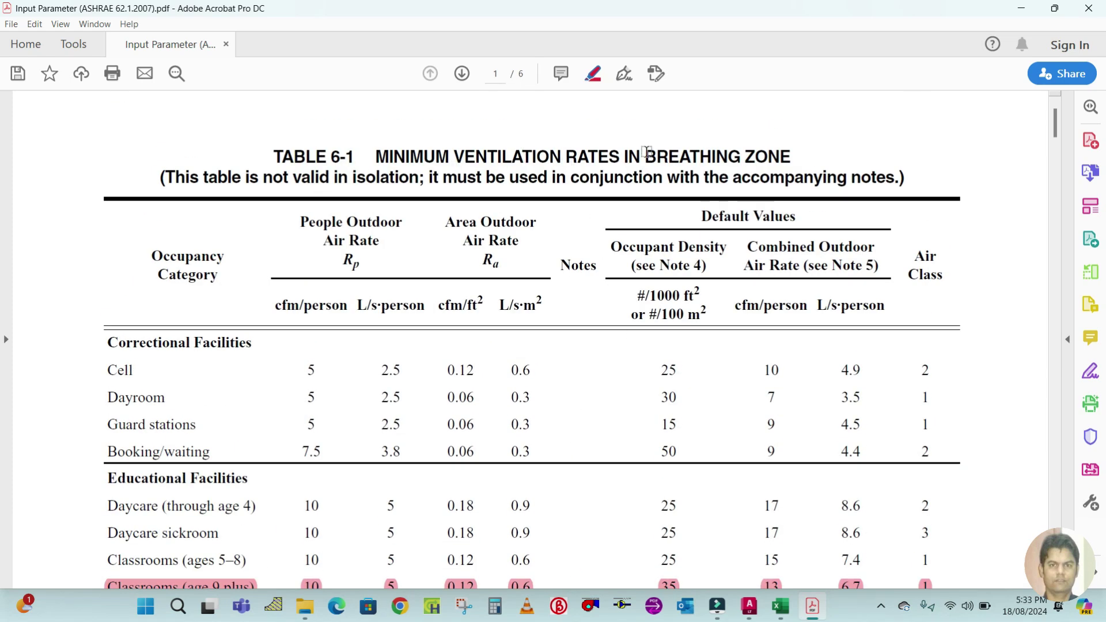
scroll(495, 339, "down", 3)
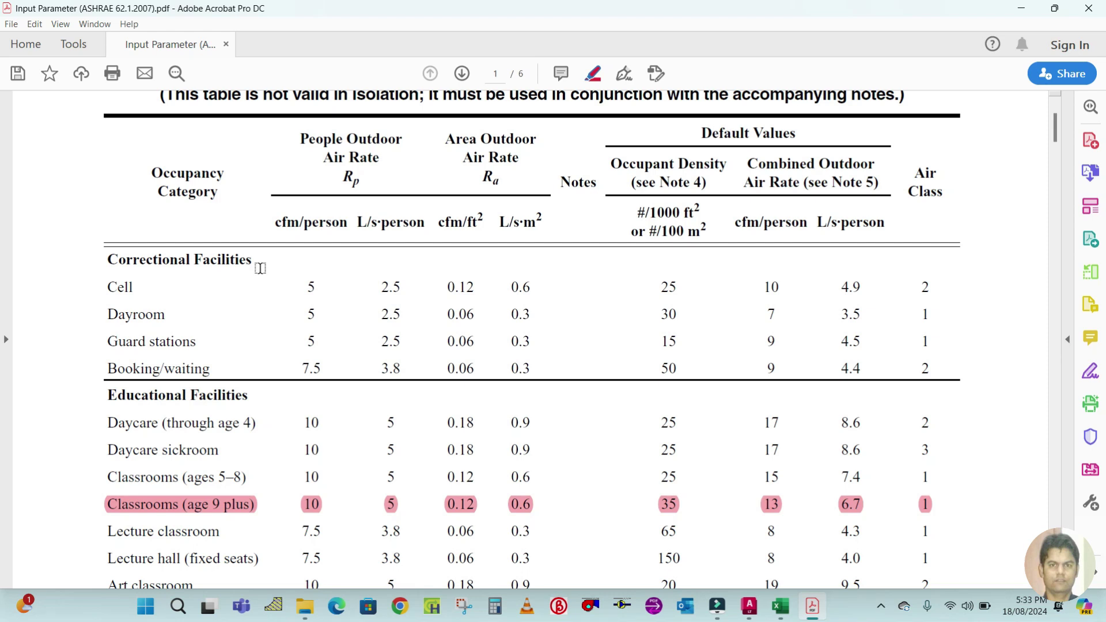
scroll(259, 269, "down", 2)
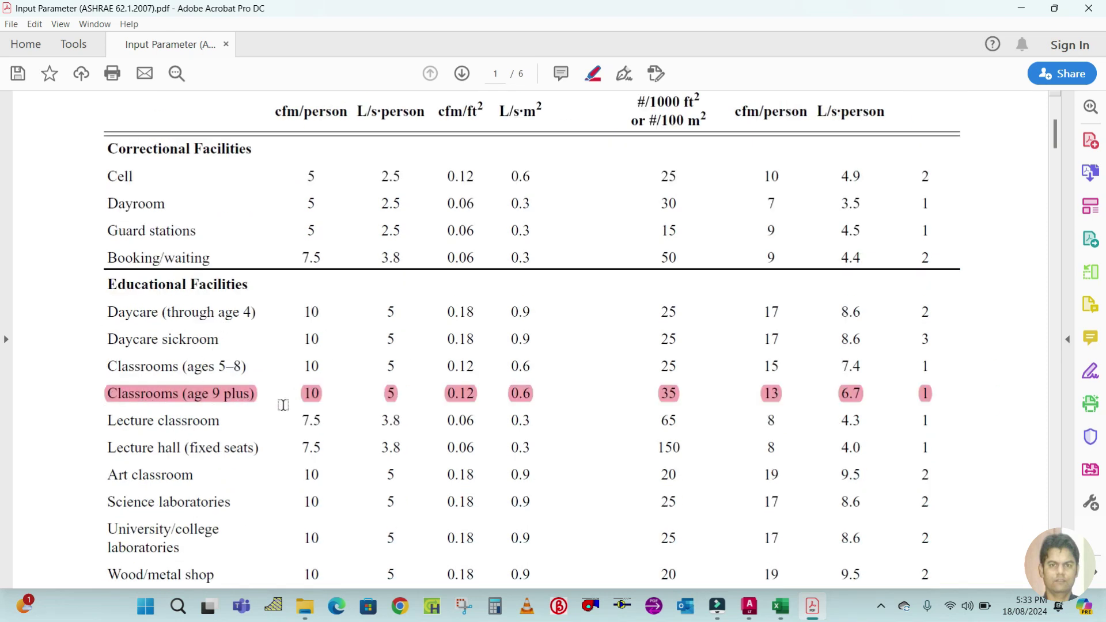
scroll(279, 413, "up", 1)
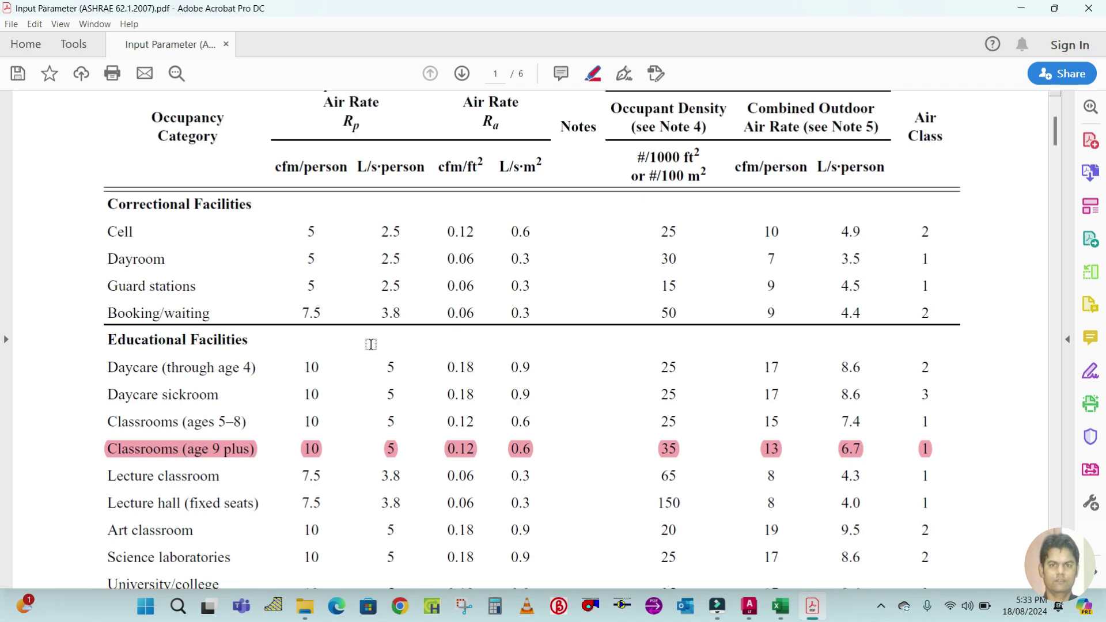
scroll(366, 327, "up", 1)
scroll(364, 326, "down", 1)
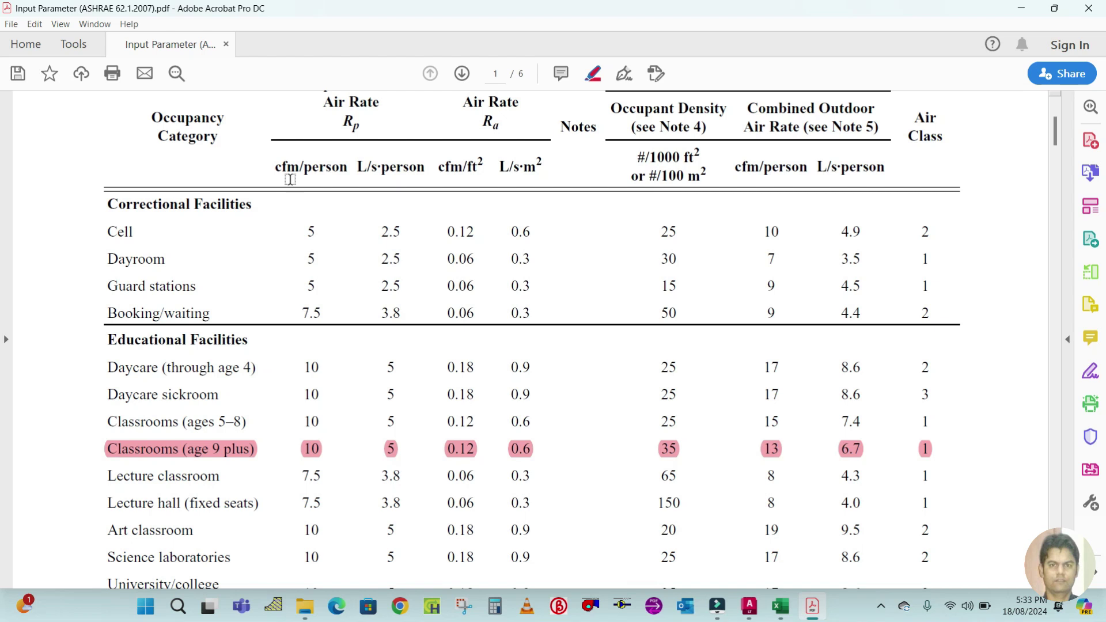
scroll(324, 459, "down", 4)
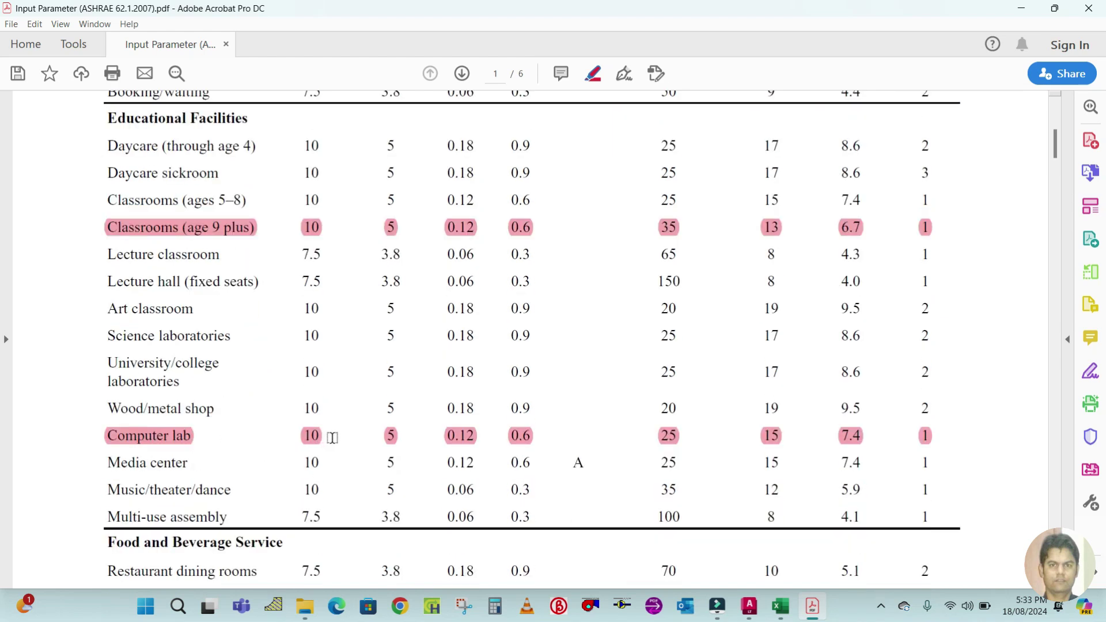
scroll(332, 438, "down", 10)
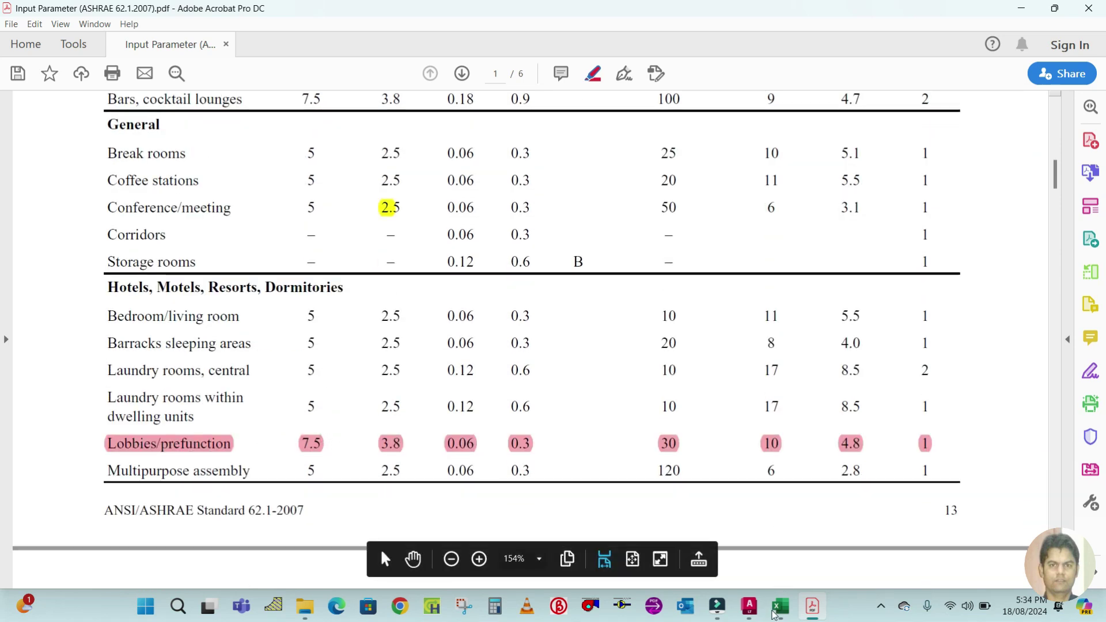
- Switch to the FAHU Design & Calculation workbook and enter CFM/Sqft values of 10 for CR-01 to Comp Rm and 7.5 for Lobby
mouse_move(777, 610)
left_click(807, 561)
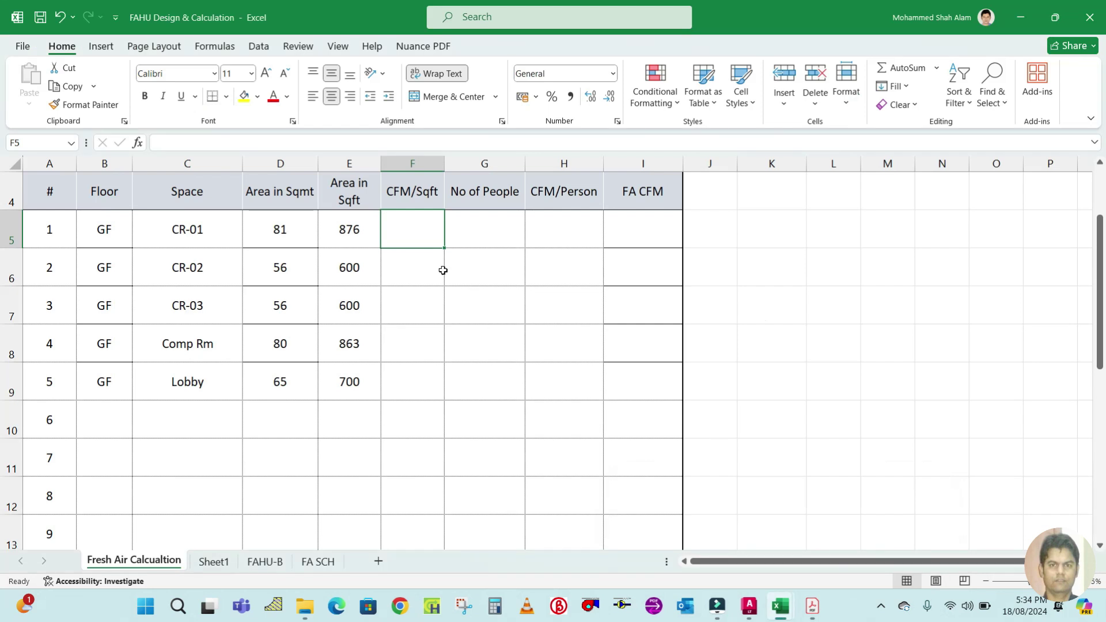
type("10")
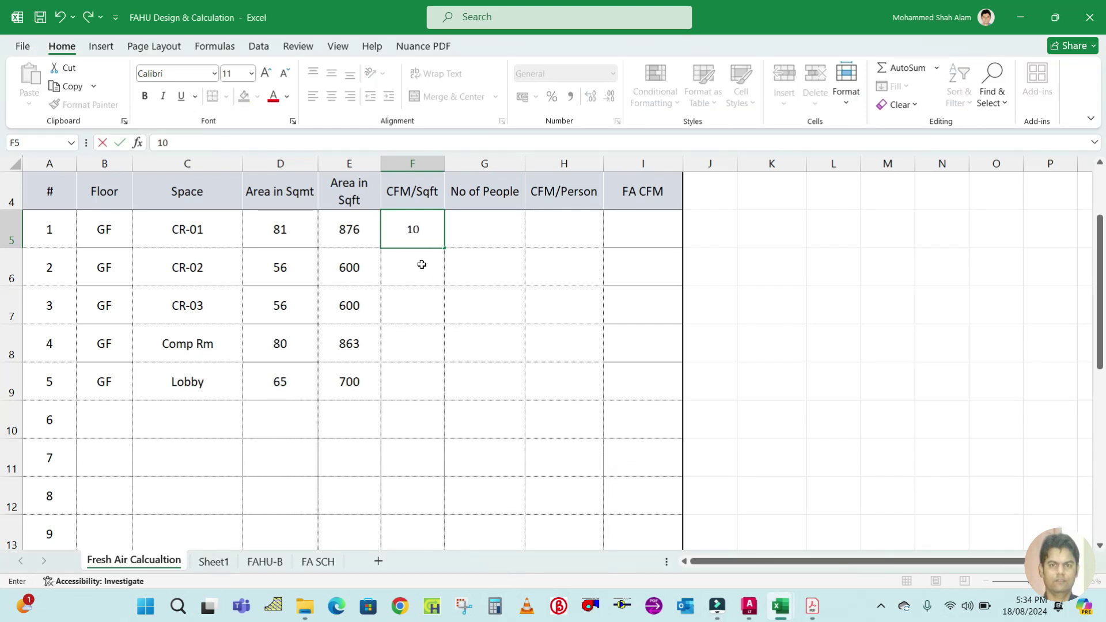
left_click(421, 264)
type("10")
left_click(419, 302)
type("10")
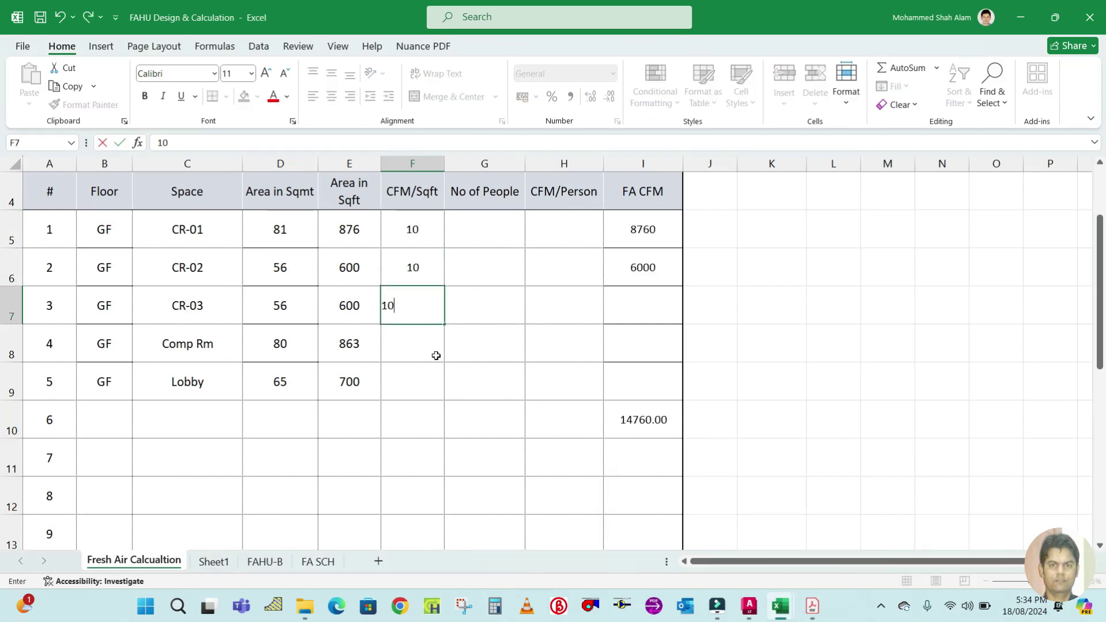
left_click(415, 342)
type("10")
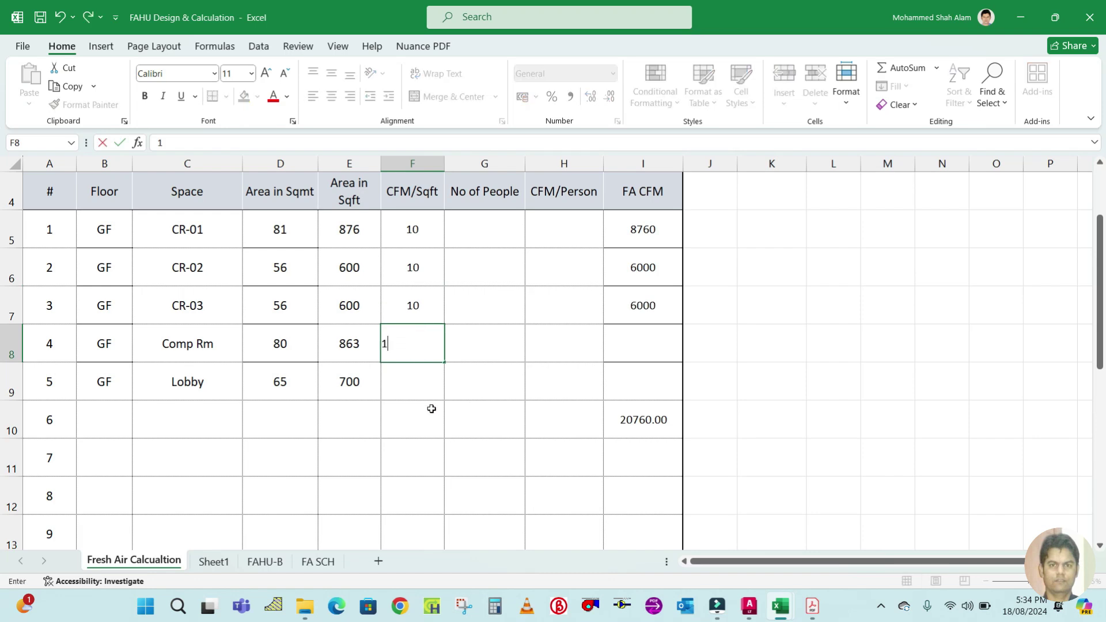
left_click(418, 378)
type("7.5")
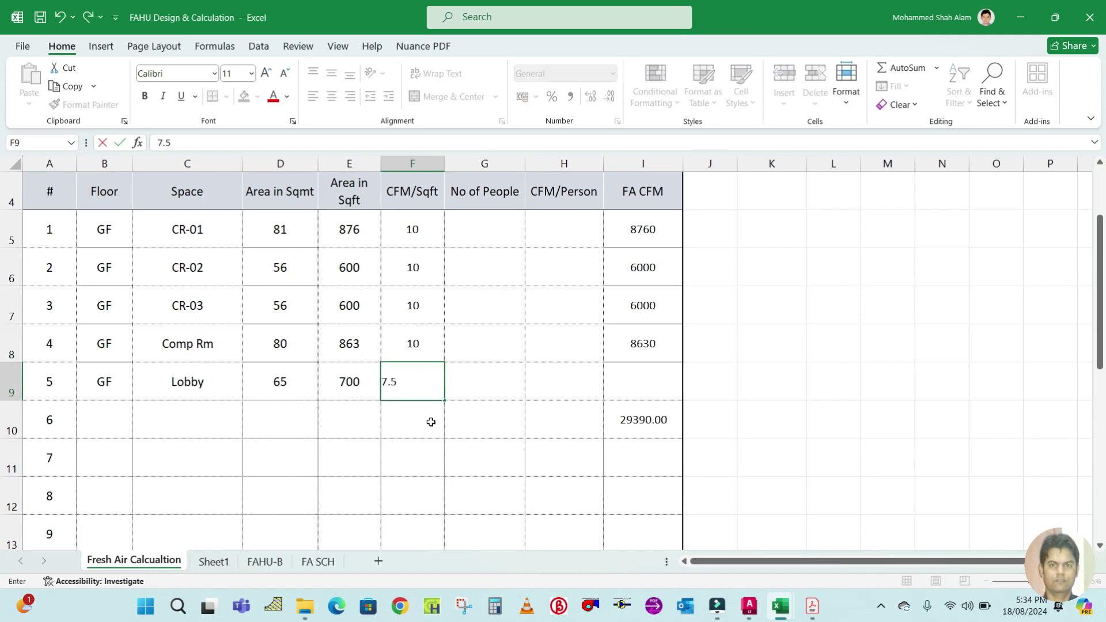
left_click(431, 422)
scroll(508, 321, "up", 1)
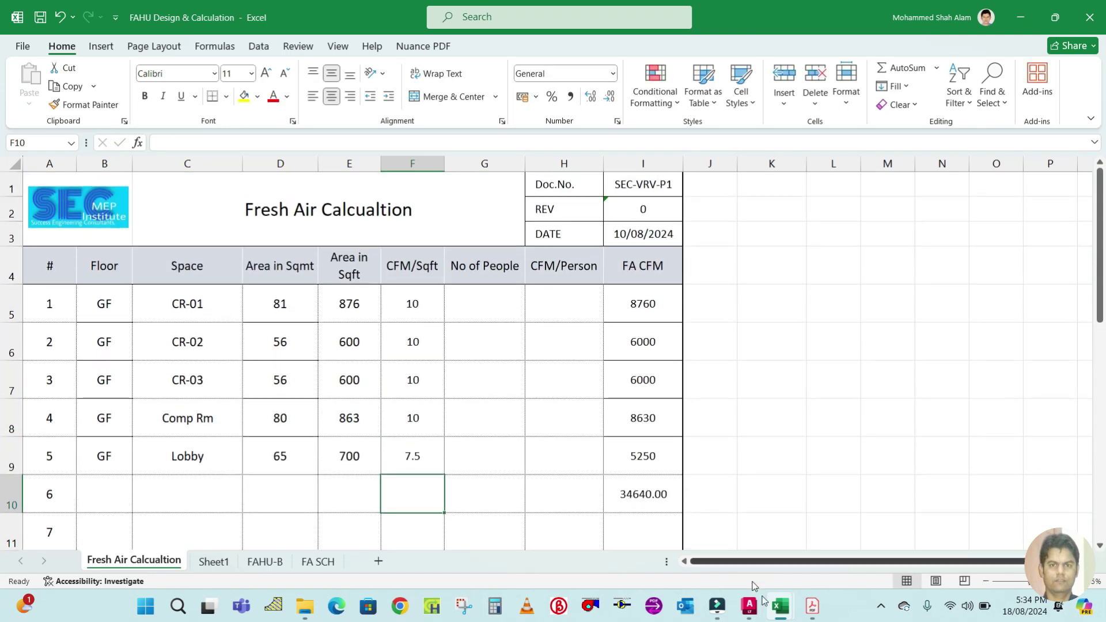
- Switch to the ASHRAE PDF, highlight the cfm/ft² heading in Table 6-1 and look up the area rates for classrooms and lobbies
left_click(812, 609)
scroll(627, 355, "up", 5)
scroll(629, 357, "up", 5)
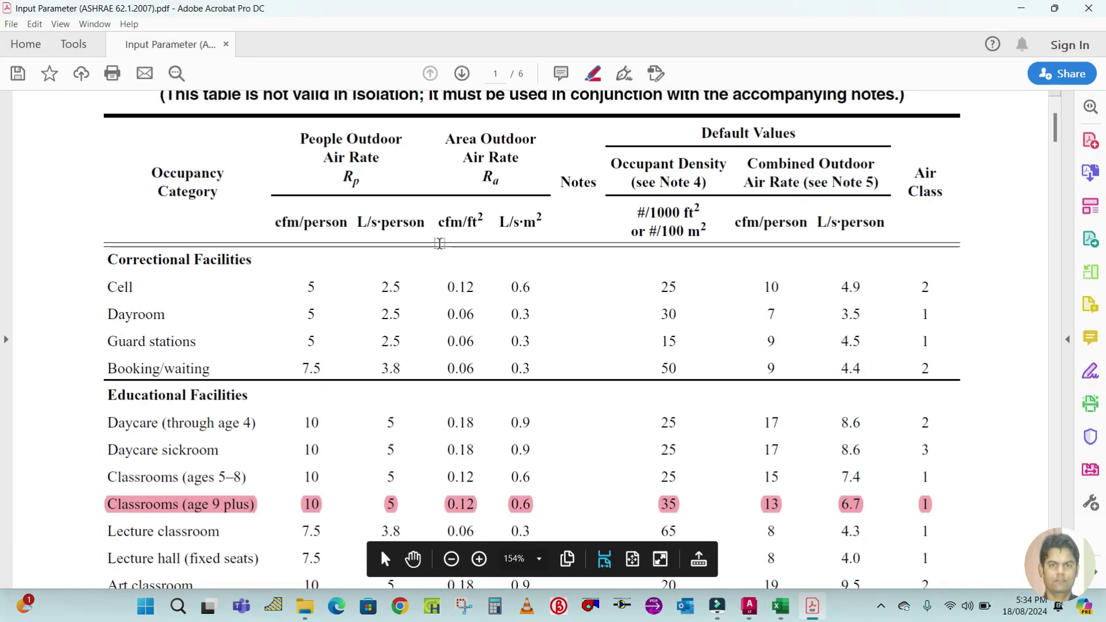
scroll(463, 460, "down", 1)
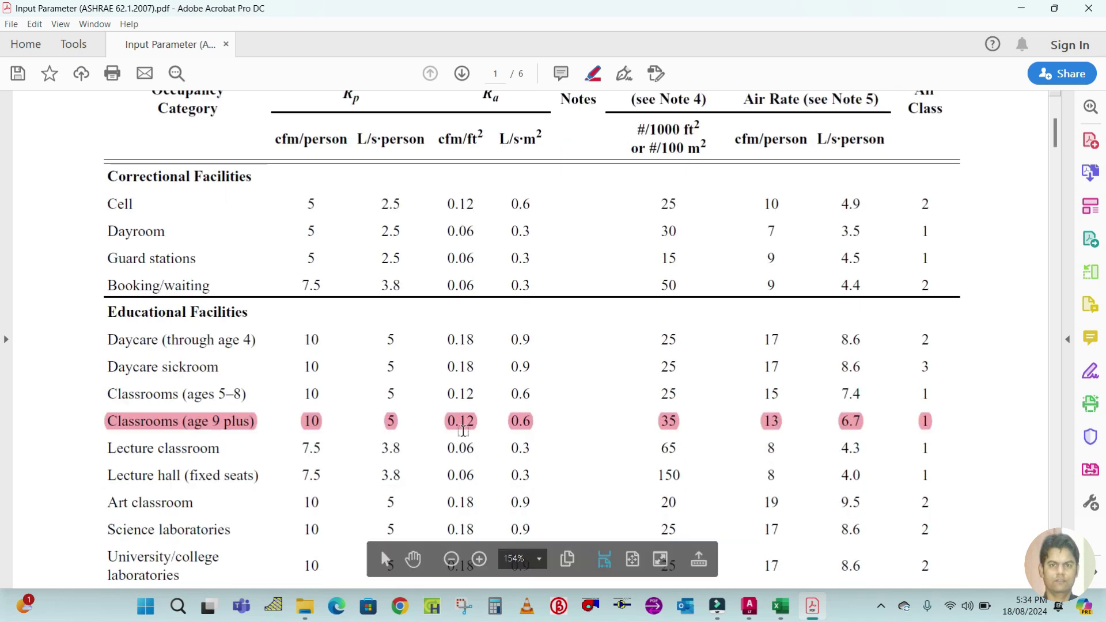
scroll(462, 461, "up", 1)
left_click_drag(440, 221, 485, 226)
scroll(525, 495, "down", 1)
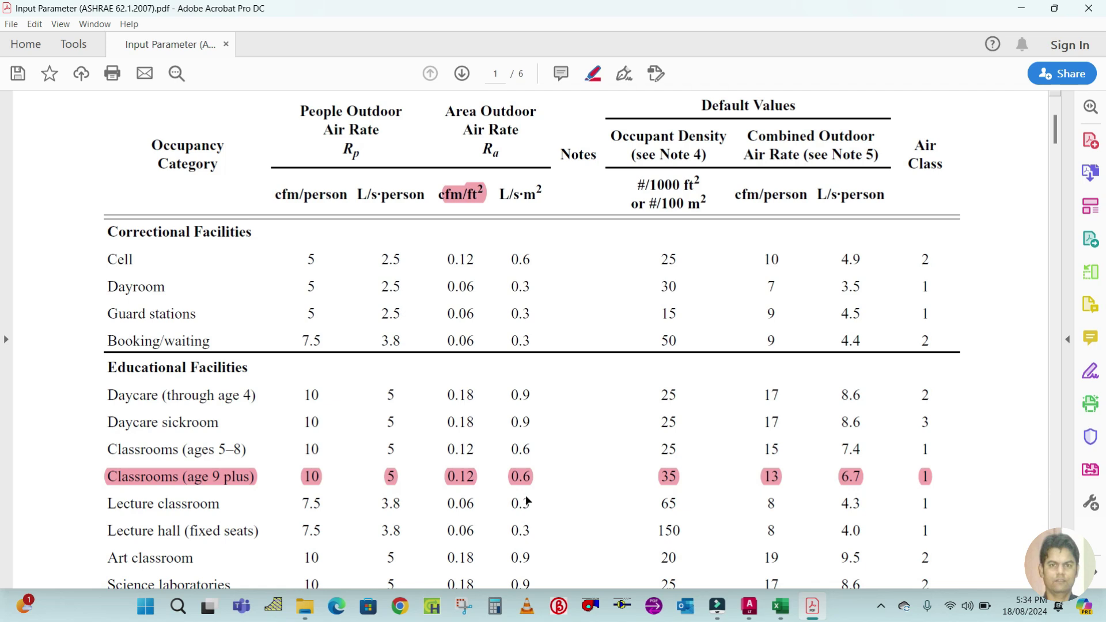
scroll(512, 490, "down", 6)
scroll(501, 473, "down", 4)
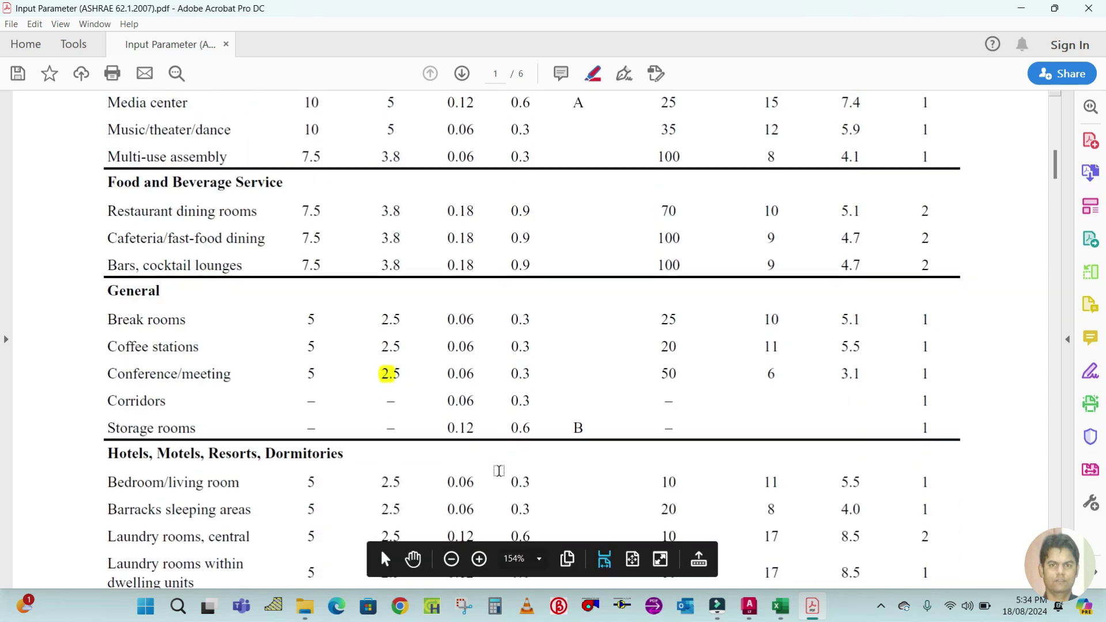
- Return to the FAHU Design & Calculation workbook and set CFM/Sqft to 0.12 for CR-01 to Comp Rm and 0.06 for Lobby
mouse_move(774, 603)
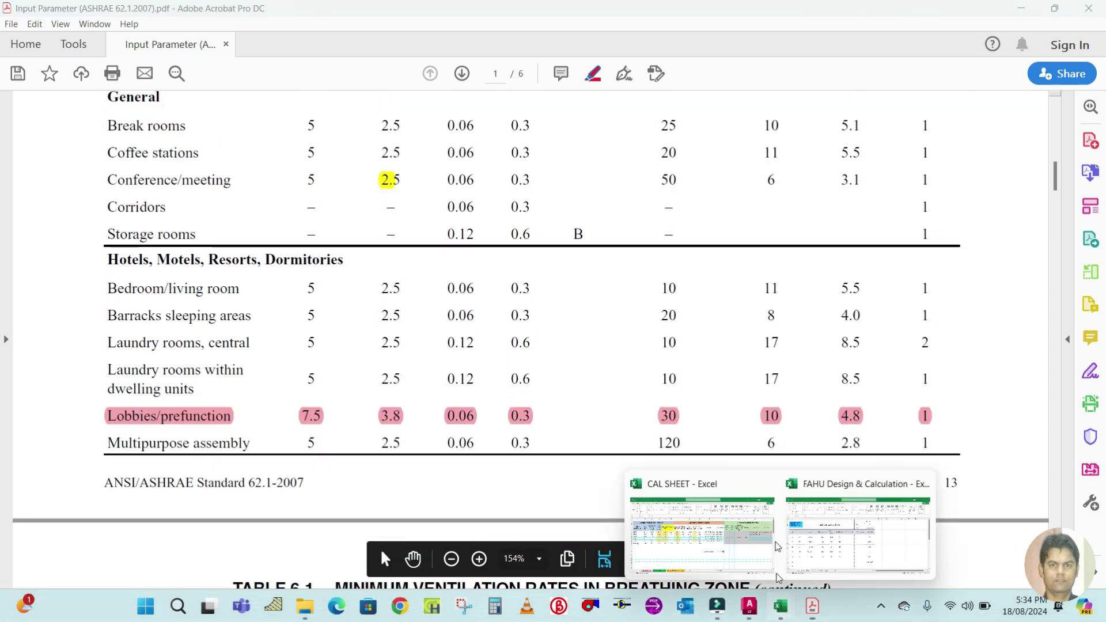
left_click(883, 545)
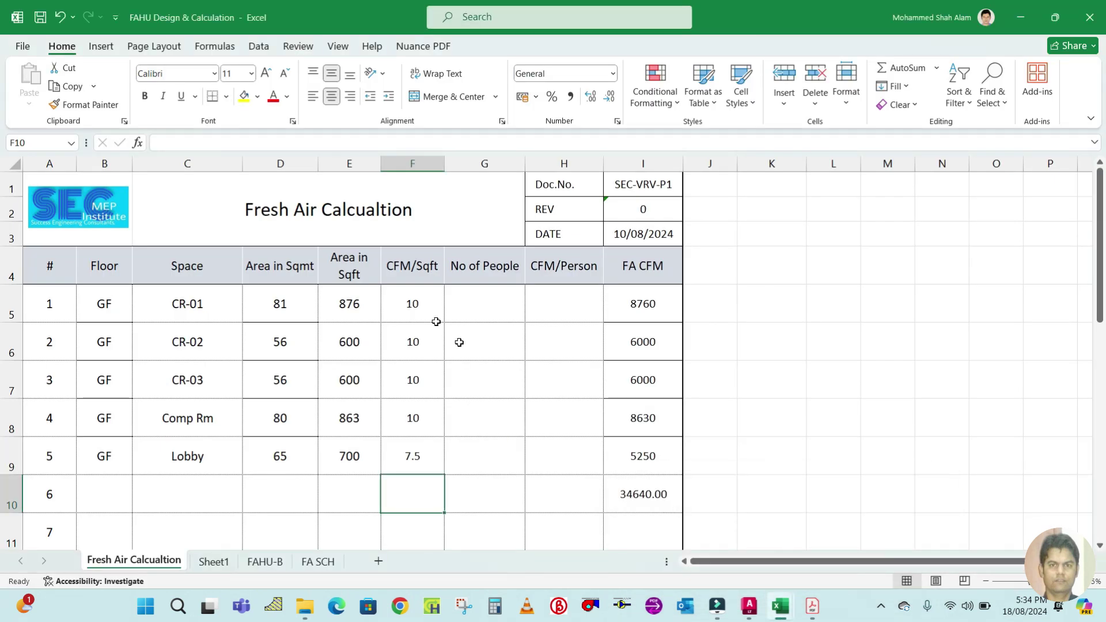
left_click(413, 303)
type("0.")
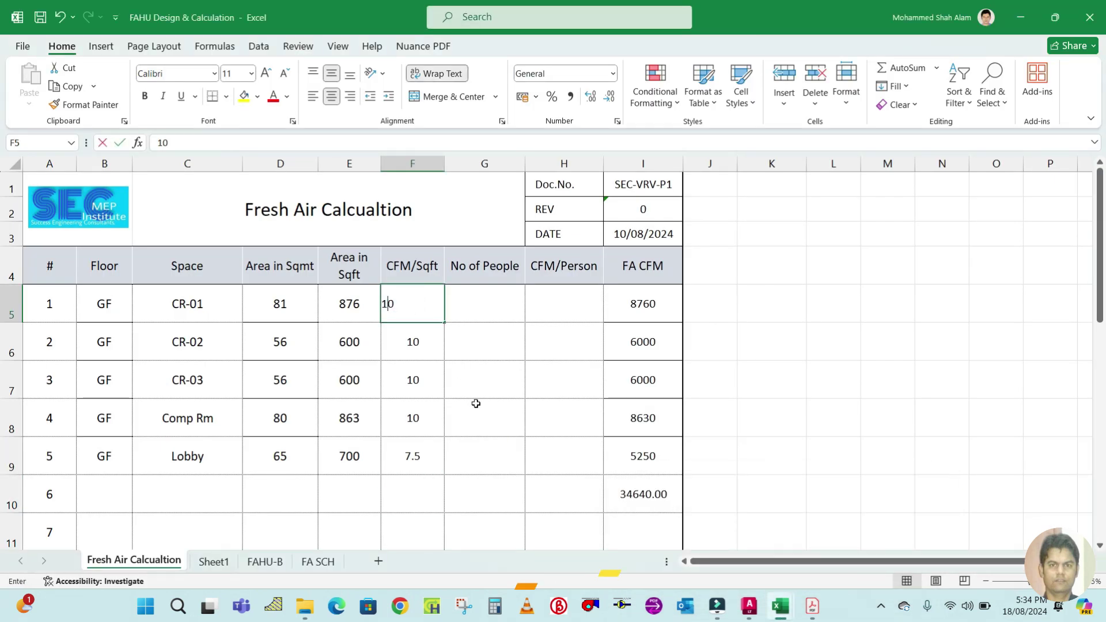
type("12")
left_click(475, 404)
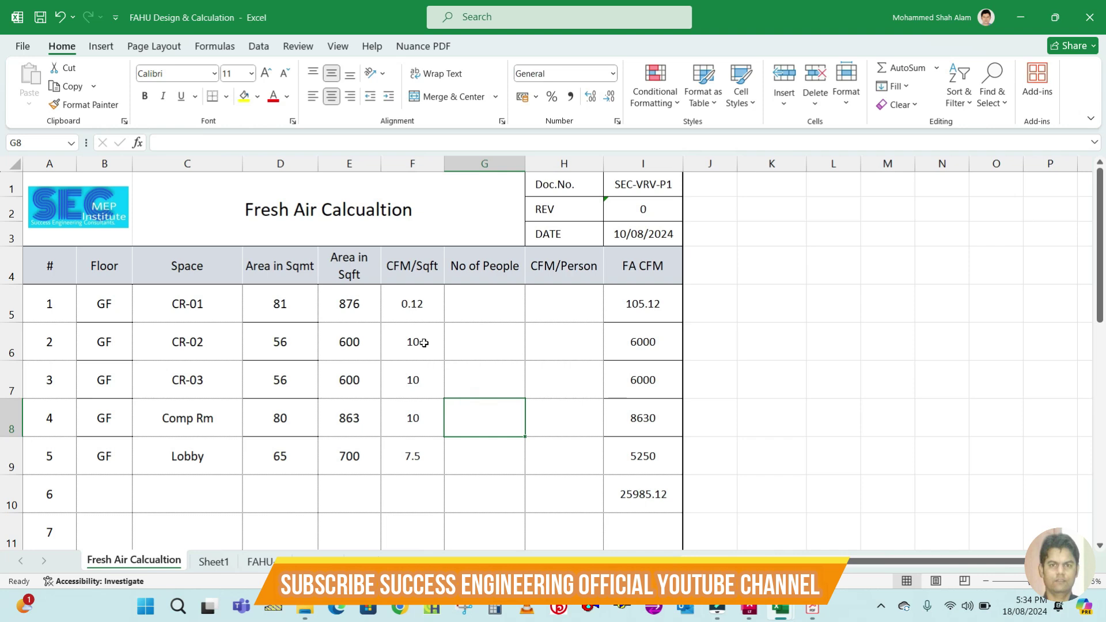
left_click_drag(416, 314, 413, 419)
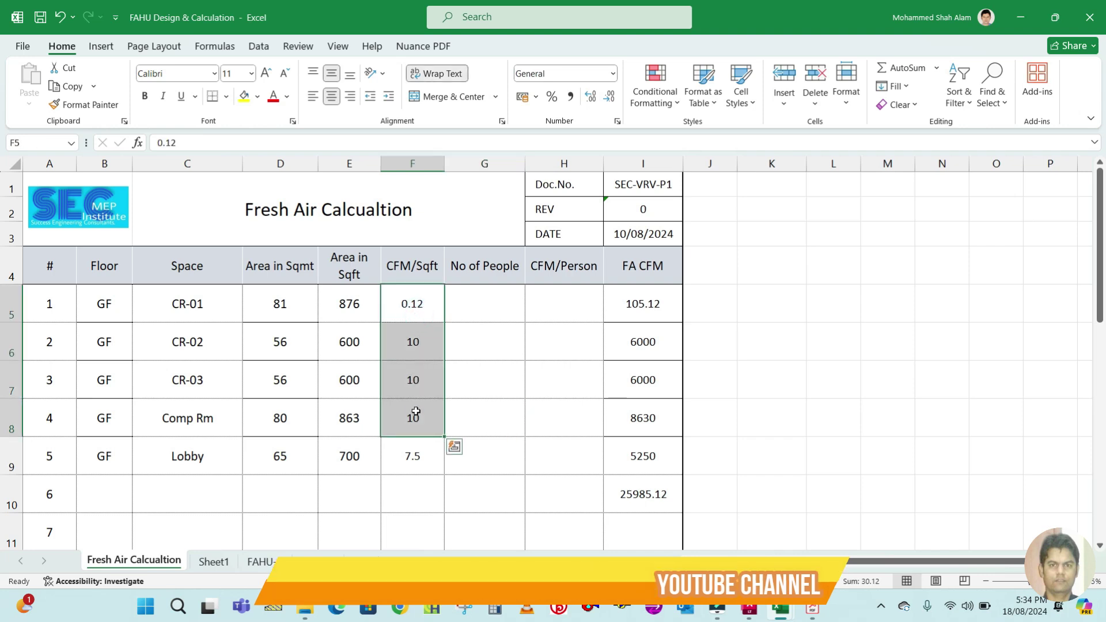
key("ctrl+d")
left_click(419, 468)
type("0.06")
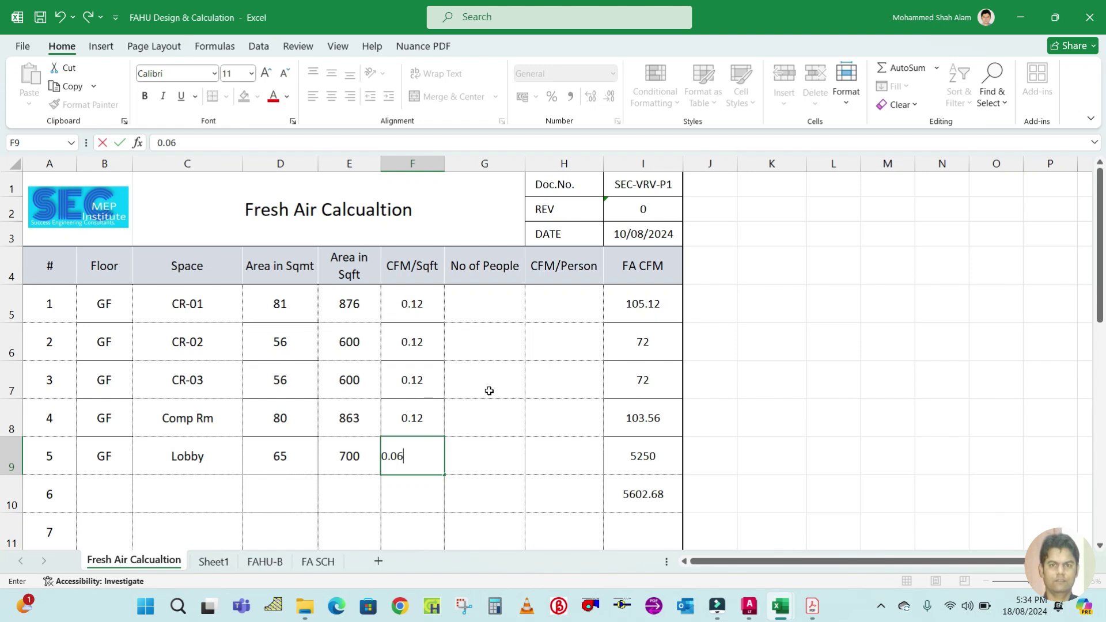
left_click(489, 391)
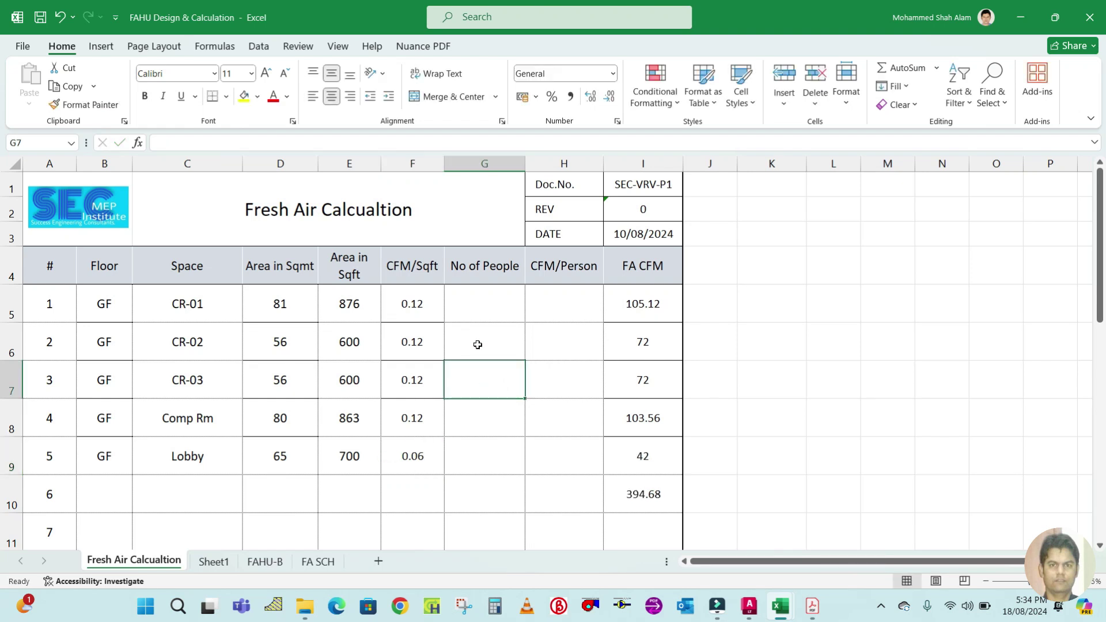
- Switch to the ASHRAE PDF and highlight the cfm/person heading under People Outdoor Air Rate in Table 6-1
left_click(483, 306)
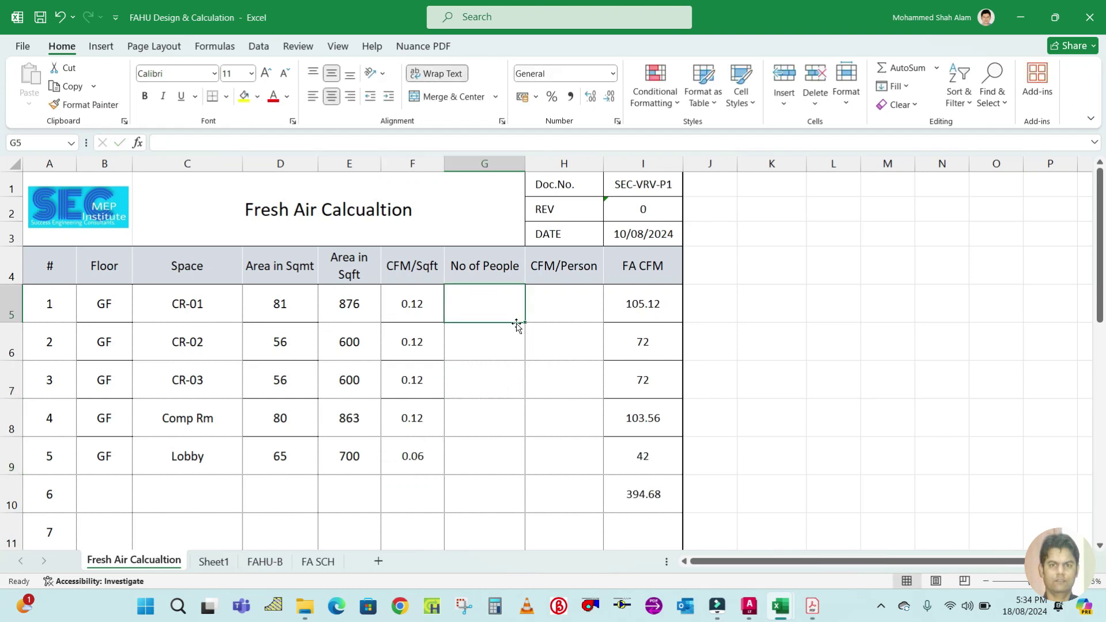
left_click(555, 303)
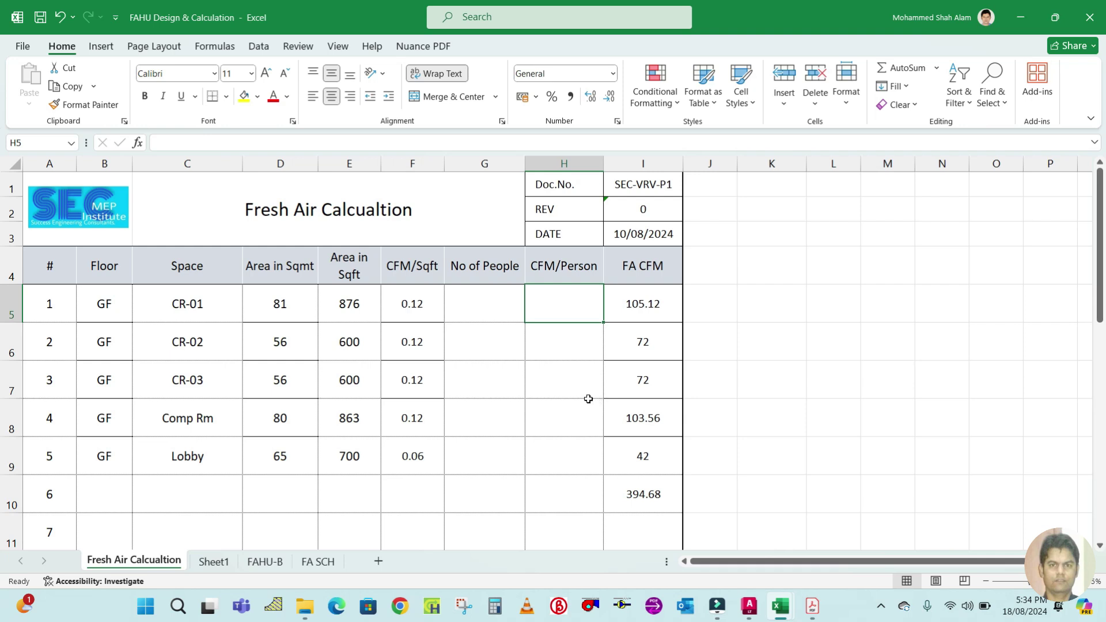
left_click(813, 609)
scroll(512, 356, "up", 3)
scroll(512, 356, "up", 10)
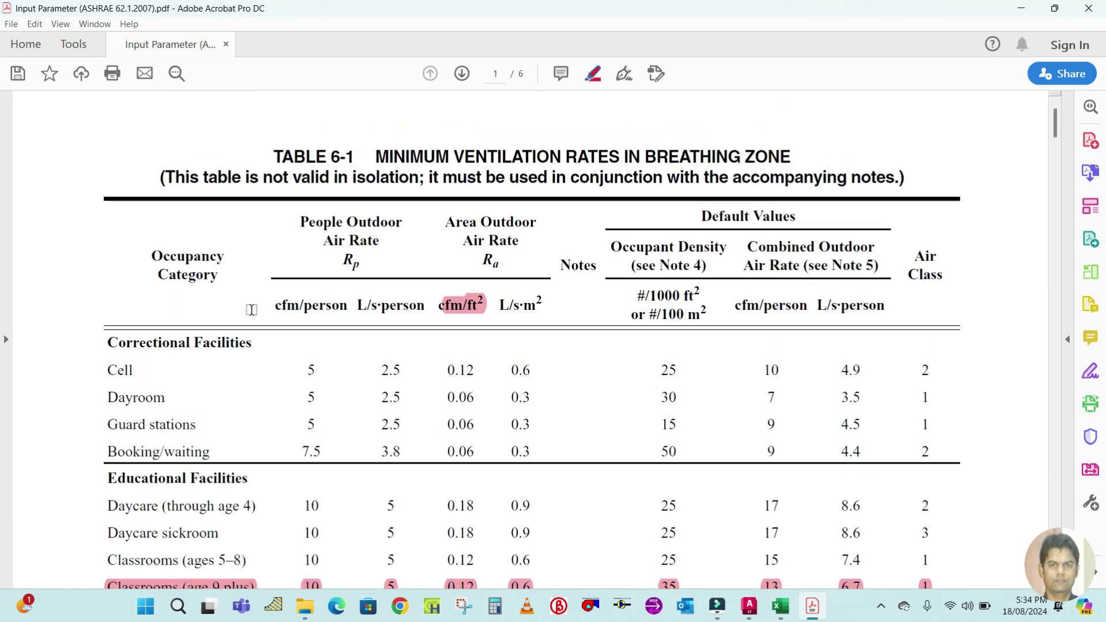
left_click_drag(269, 304, 349, 304)
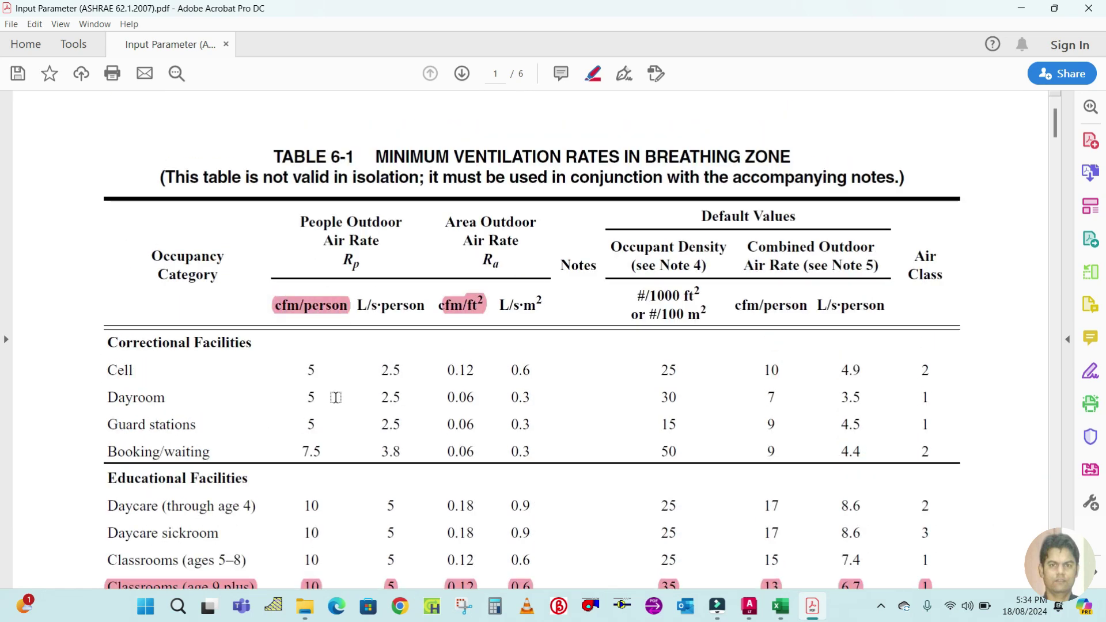
- Look up the cfm/person rates for classrooms (age 9 plus), computer lab and lobbies/prefunction in Table 6-1
scroll(336, 398, "down", 2)
scroll(323, 437, "down", 3)
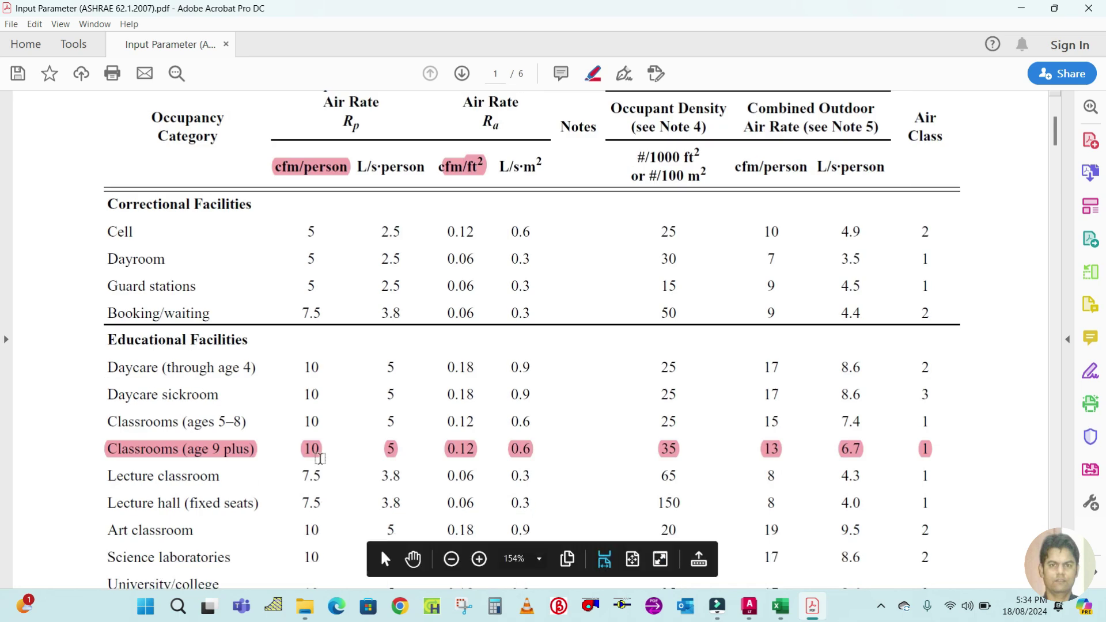
scroll(311, 461, "down", 2)
scroll(309, 469, "down", 5)
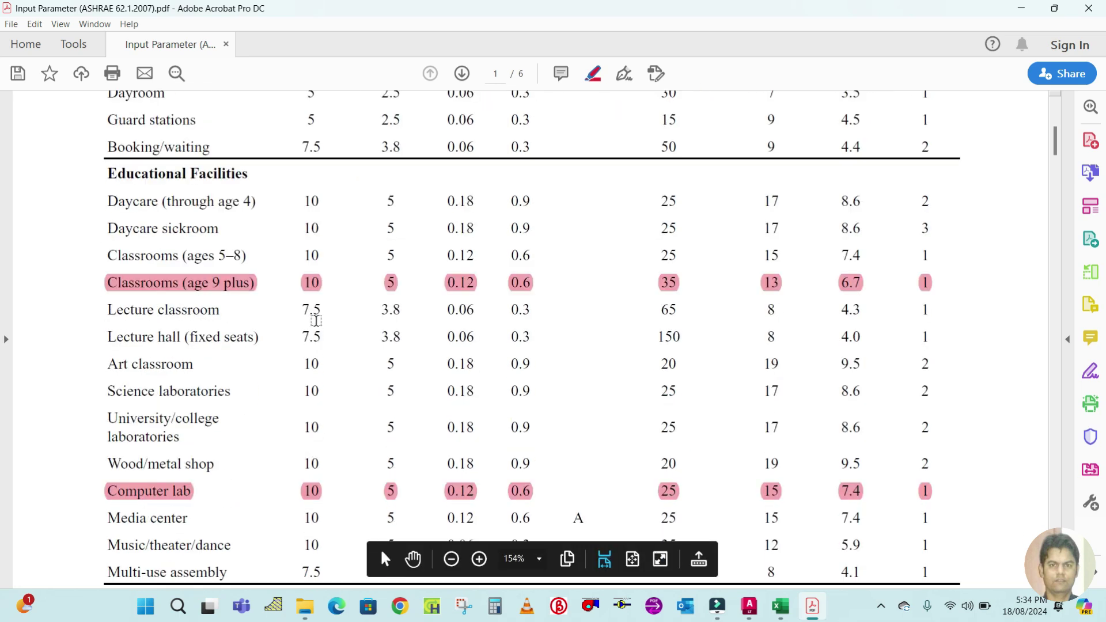
scroll(323, 487, "down", 4)
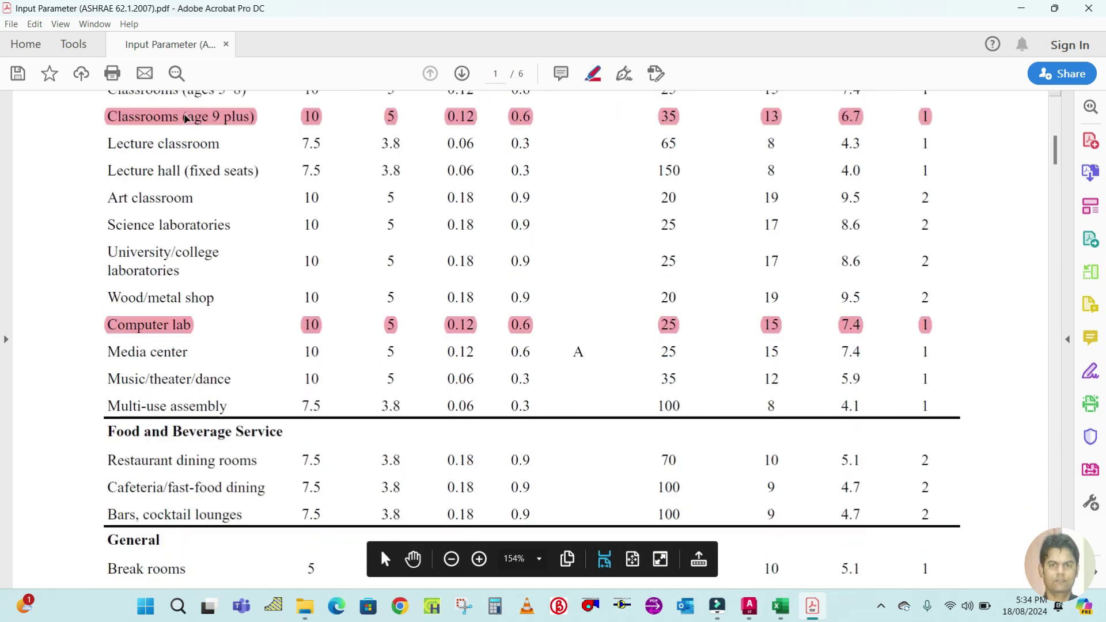
scroll(313, 377, "down", 5)
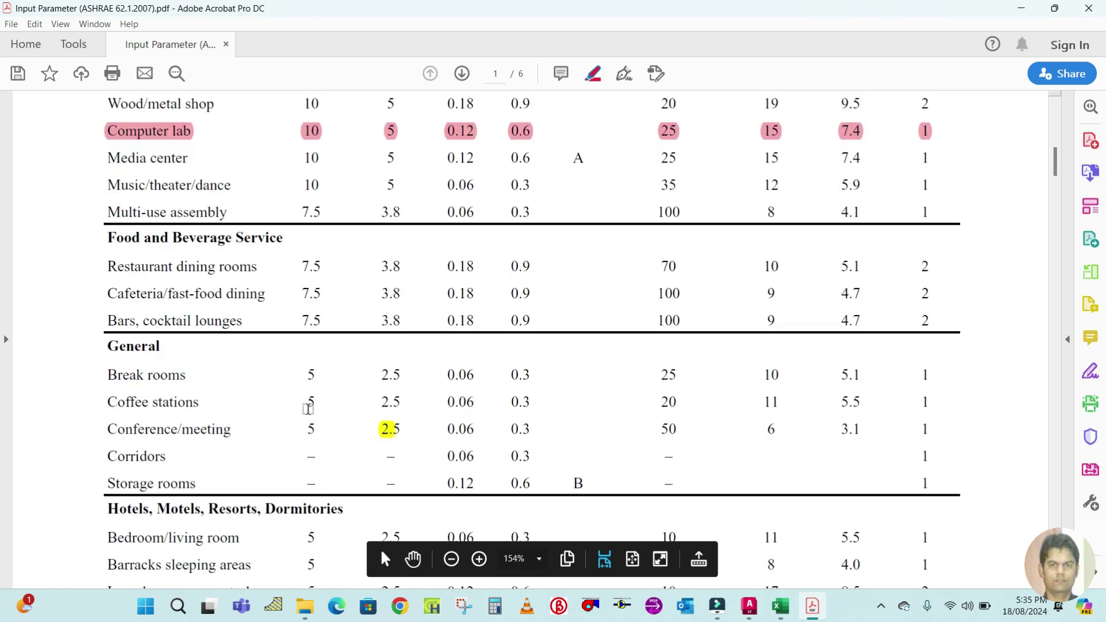
scroll(257, 474, "down", 5)
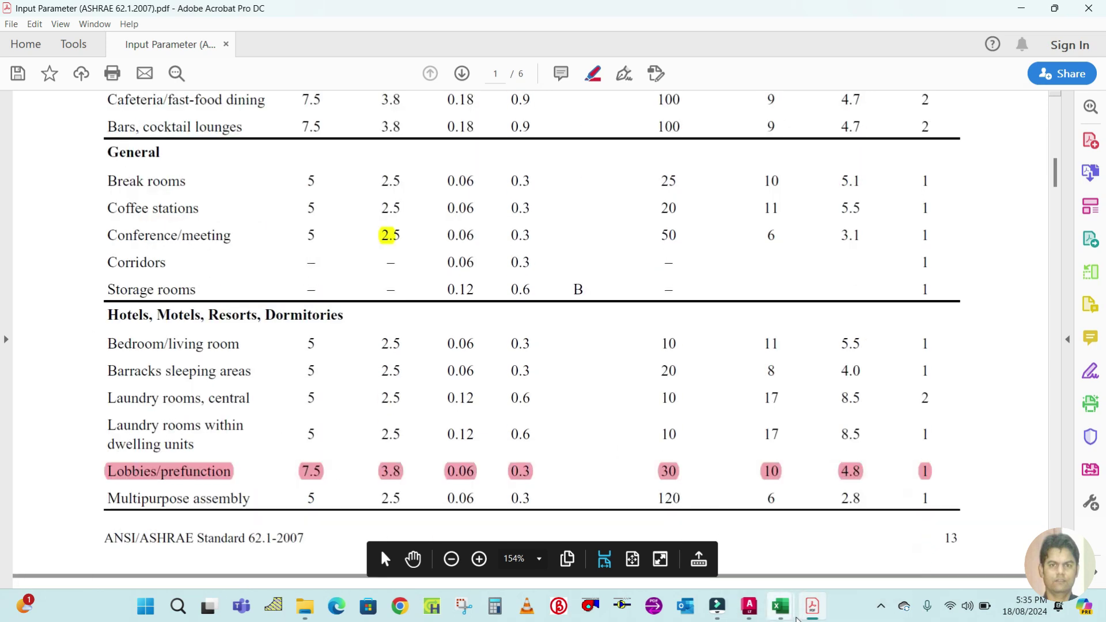
- Switch back to the FAHU Design & Calculation workbook and enter 10 as CFM/Person for CR-01, CR-02 and CR-03
mouse_move(781, 605)
left_click(858, 533)
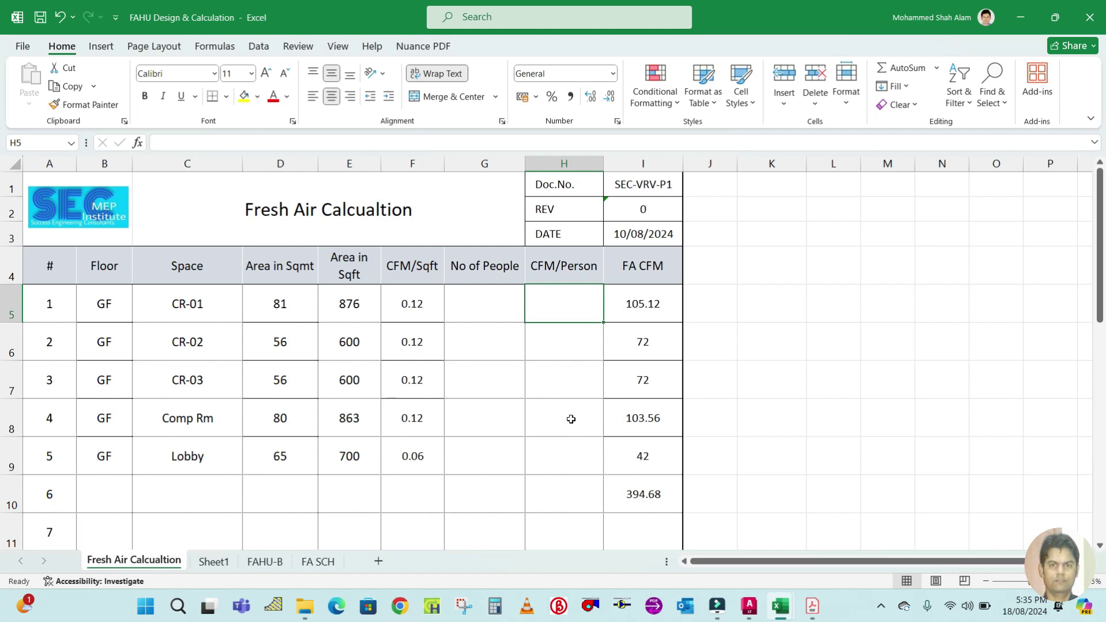
type("1")
left_click(574, 337)
type("10")
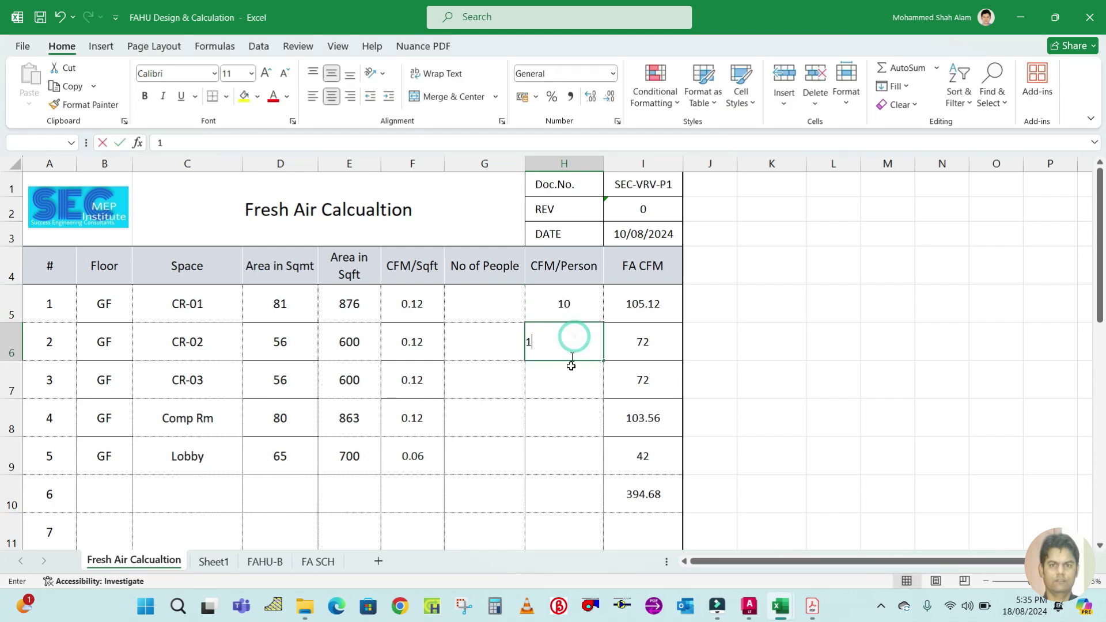
left_click(565, 375)
type("10")
left_click(569, 415)
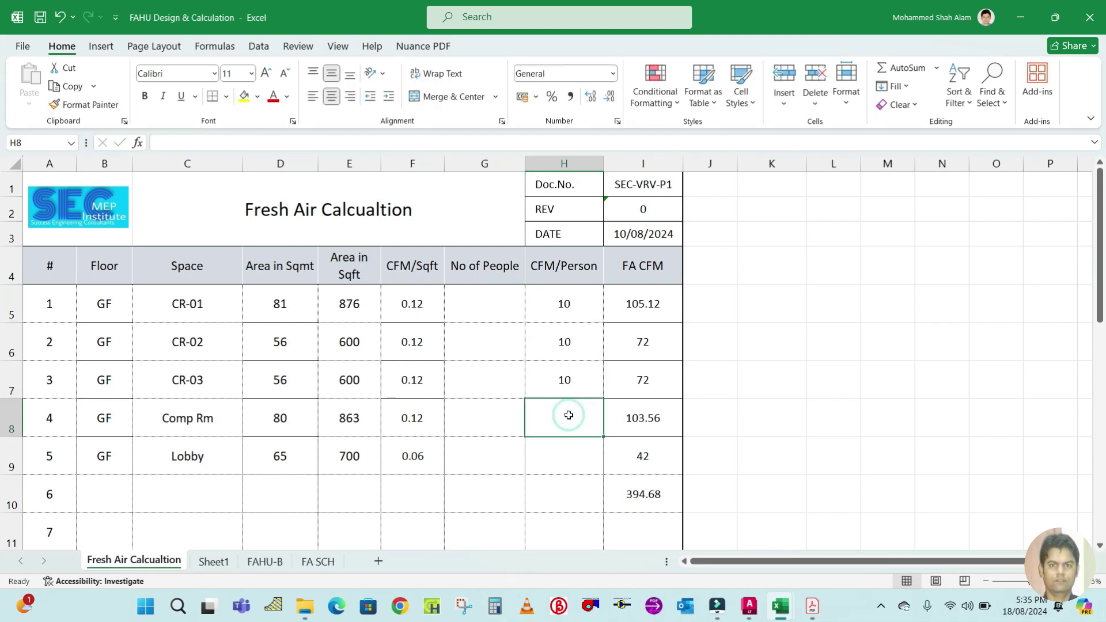
- Set CFM/Person to 10 for Comp Rm and 7.5 for Lobby
type("7.5")
left_click(557, 456)
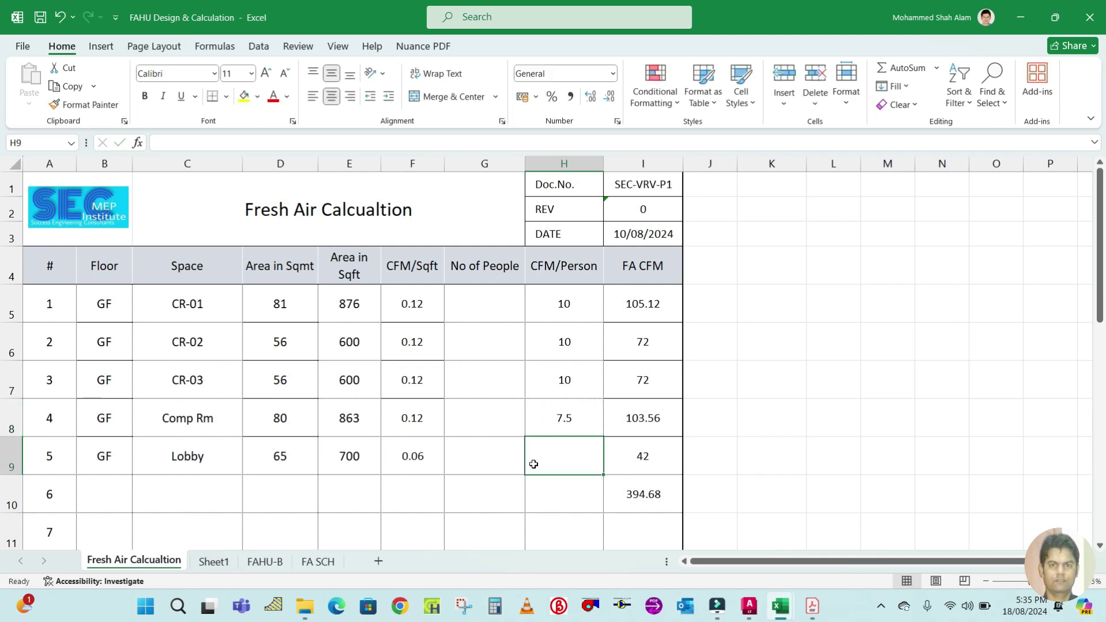
left_click(569, 419)
type("10")
left_click(572, 445)
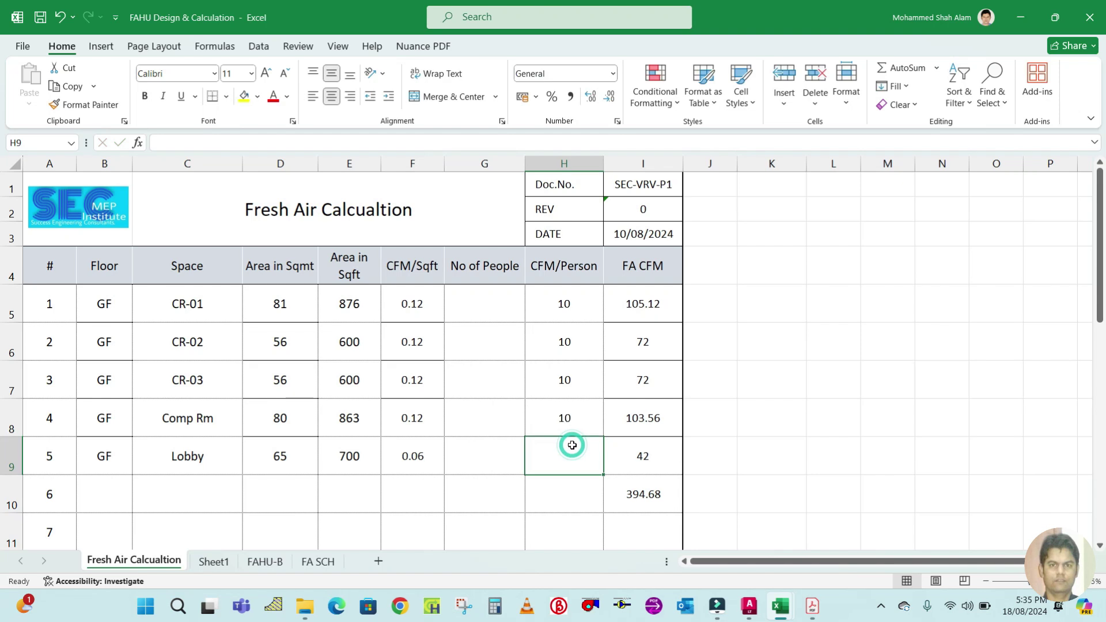
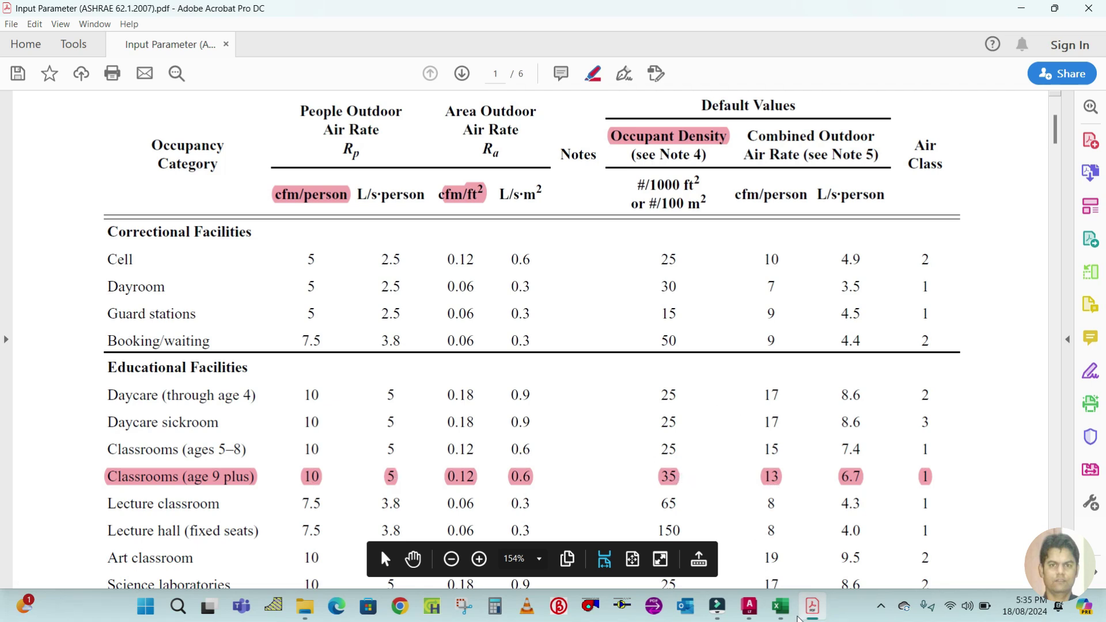
- Switch back to the FAHU Design & Calculation workbook and enter =(E5*35)/1000 as No of People for CR-01
left_click(780, 606)
left_click(789, 563)
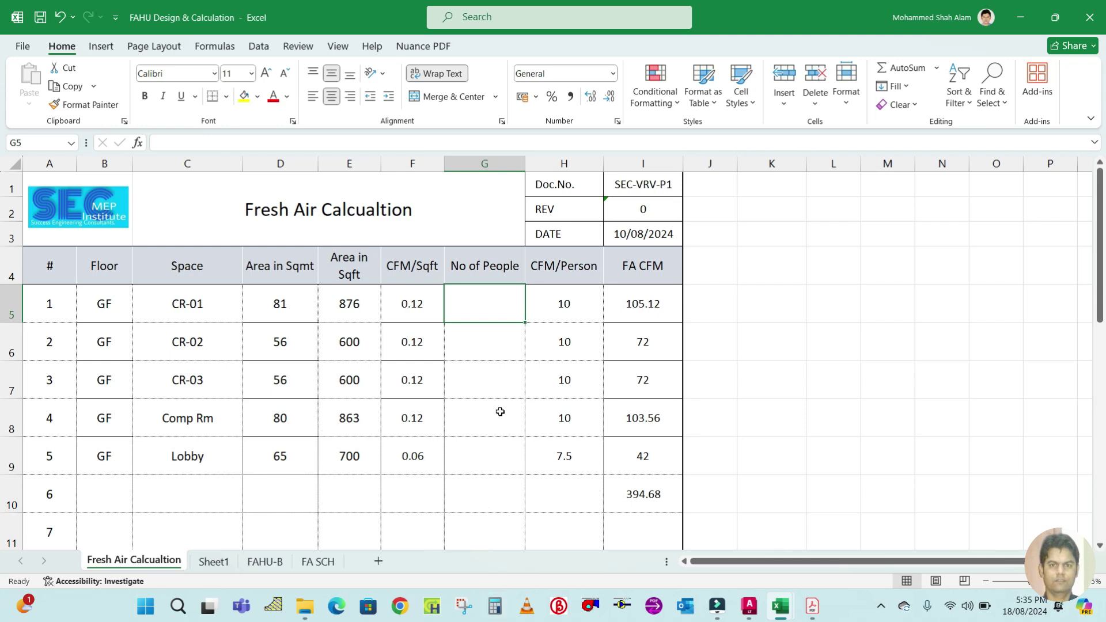
type("=")
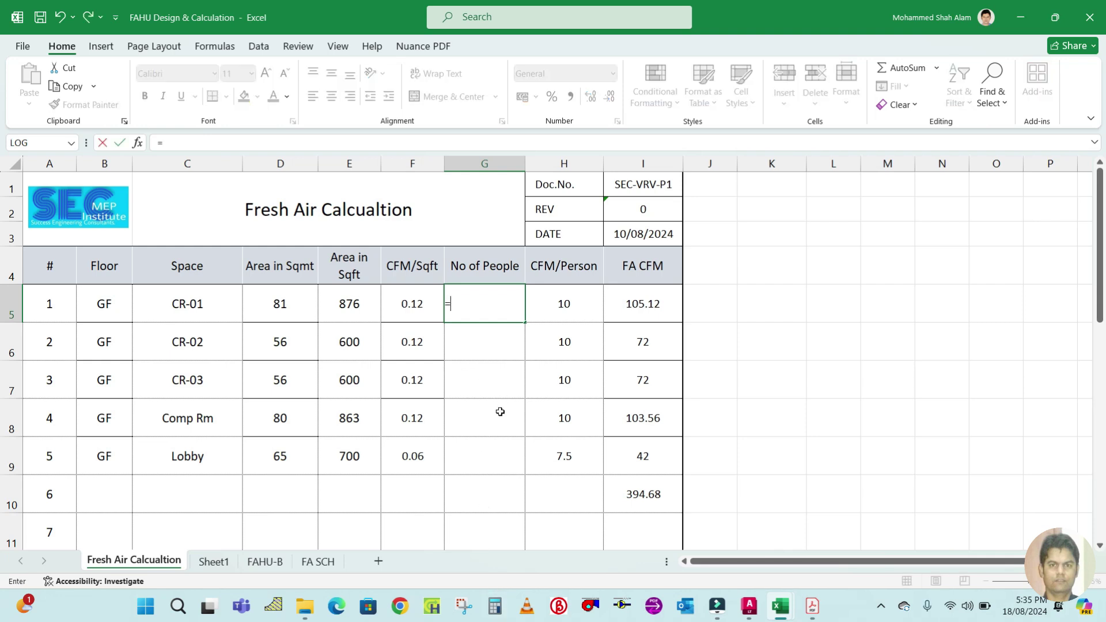
type("(")
left_click(367, 305)
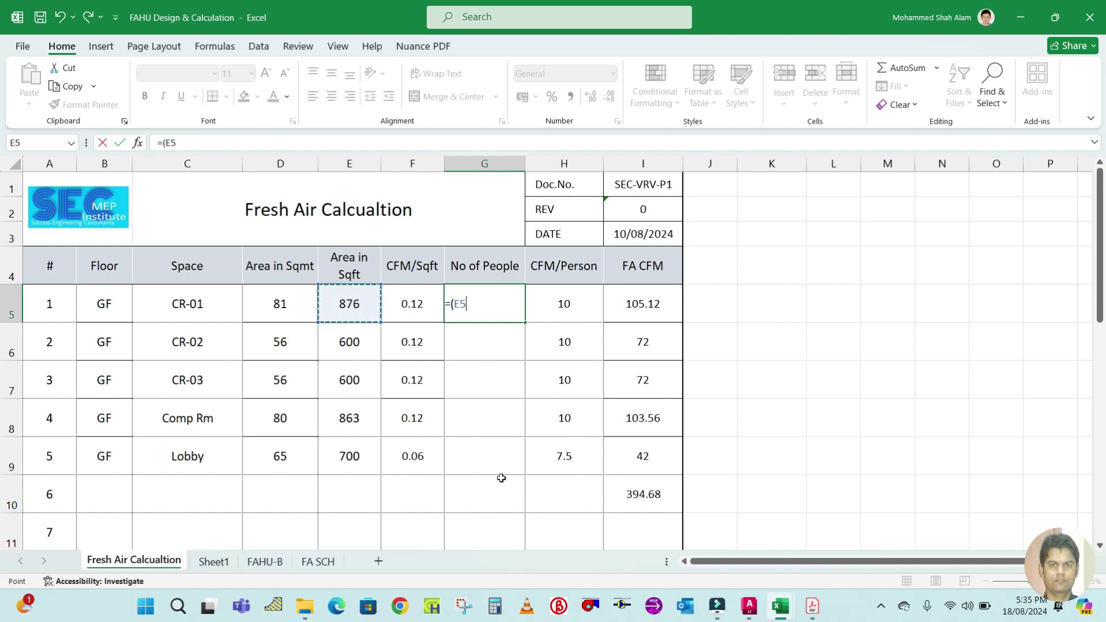
type("*1000")
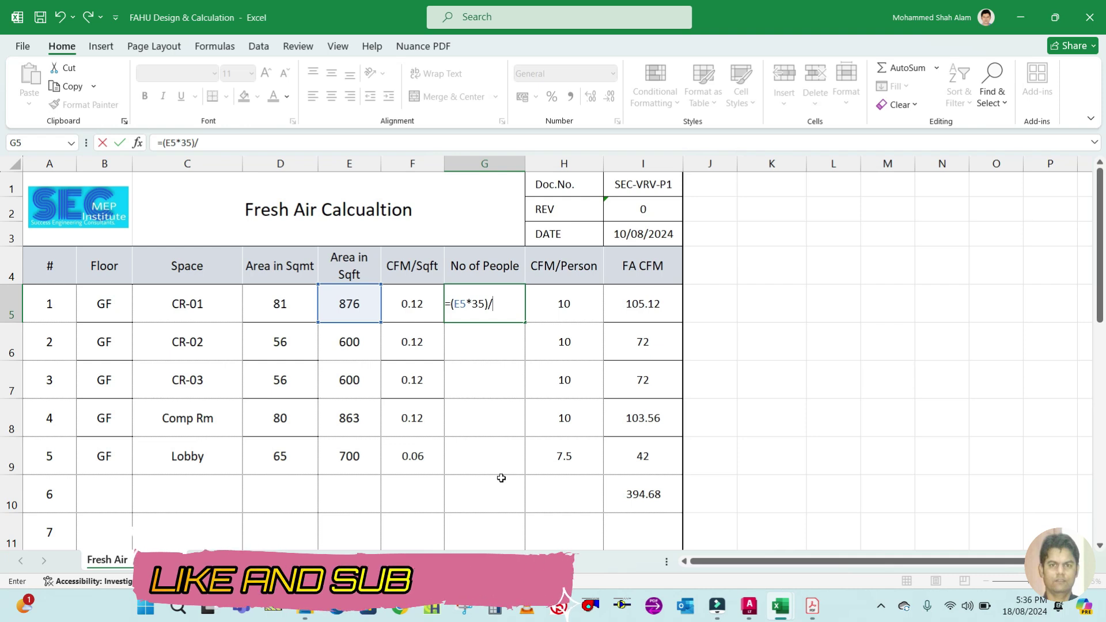
type("1000")
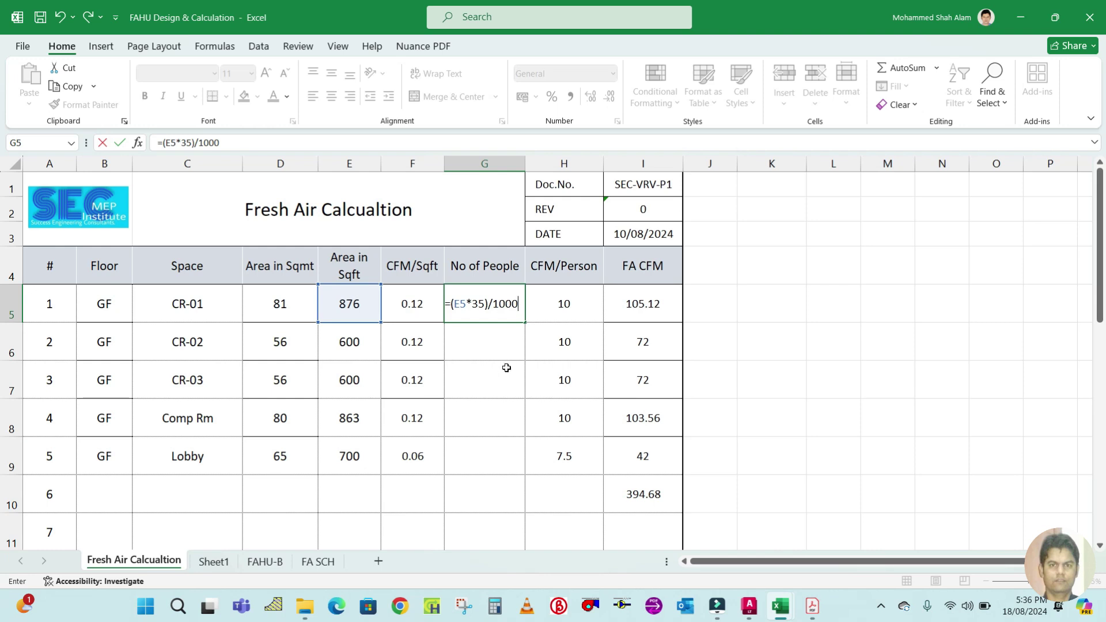
key("Return")
- Show the CR-01 No of People value without decimals and fill its formula down through the Lobby row
left_click(478, 305)
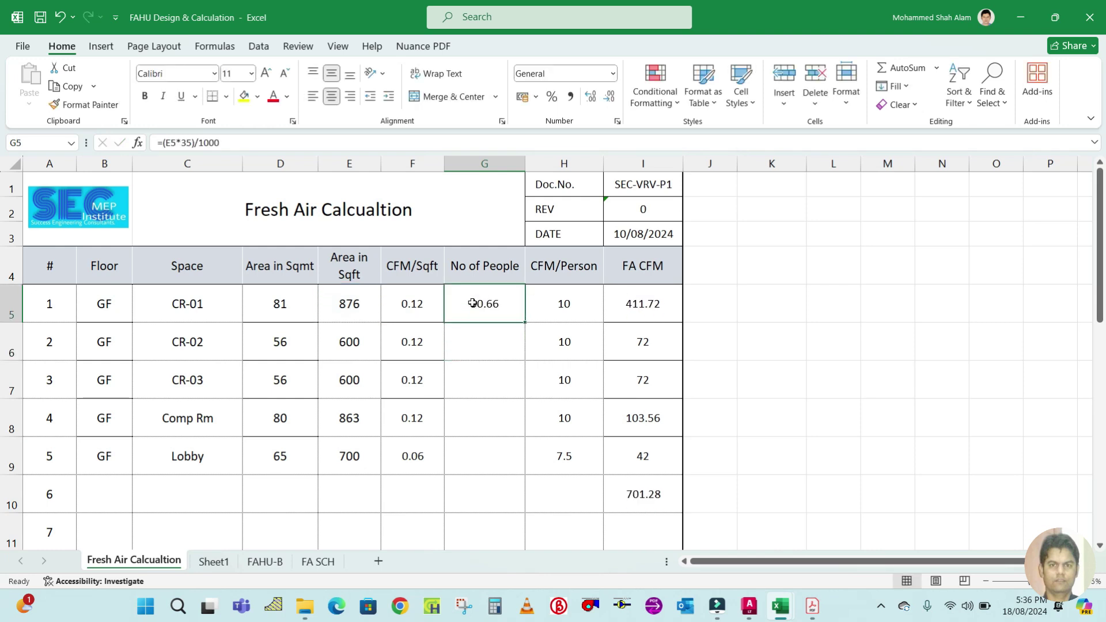
double_click(609, 96)
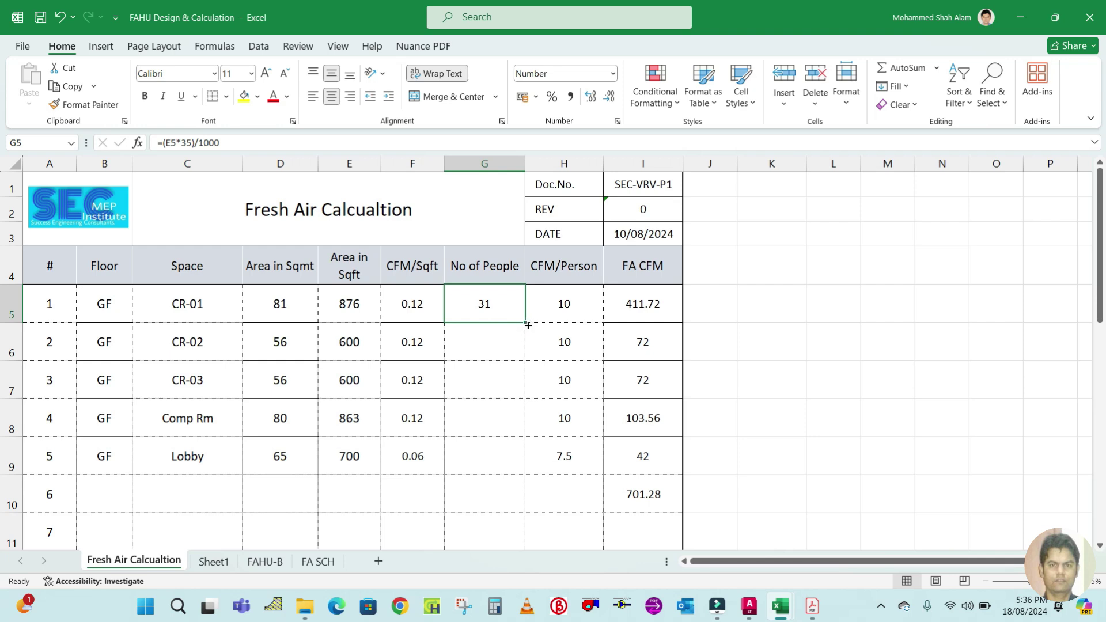
left_click_drag(523, 324, 491, 477)
left_click(476, 495)
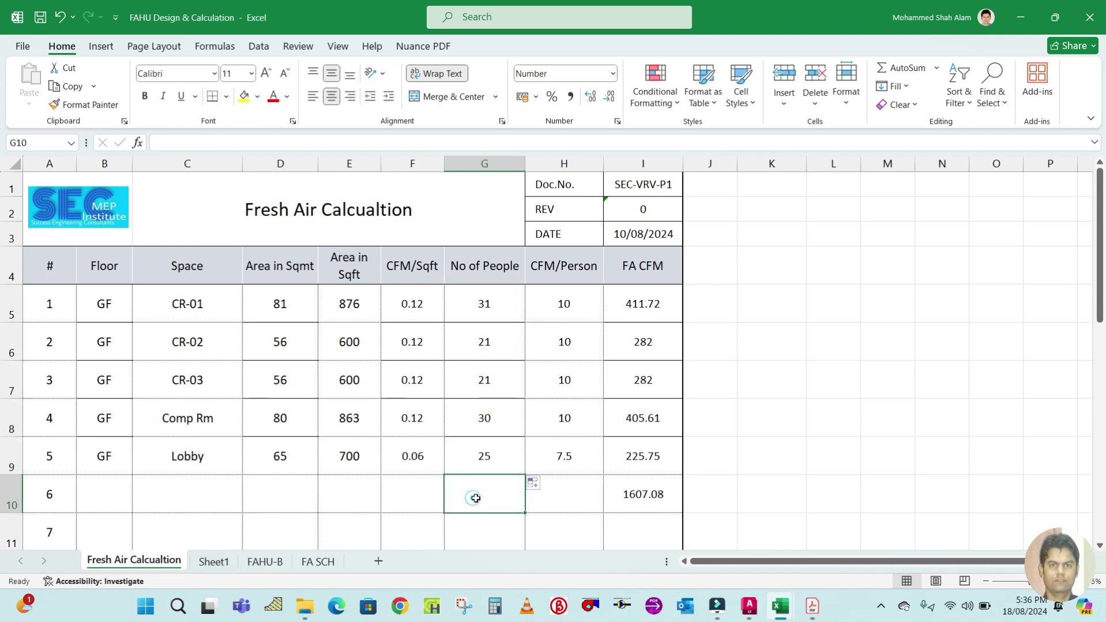
- Inspect the FA CFM formula for CR-01 and the cells it references, leaving it unedited
scroll(704, 364, "down", 1)
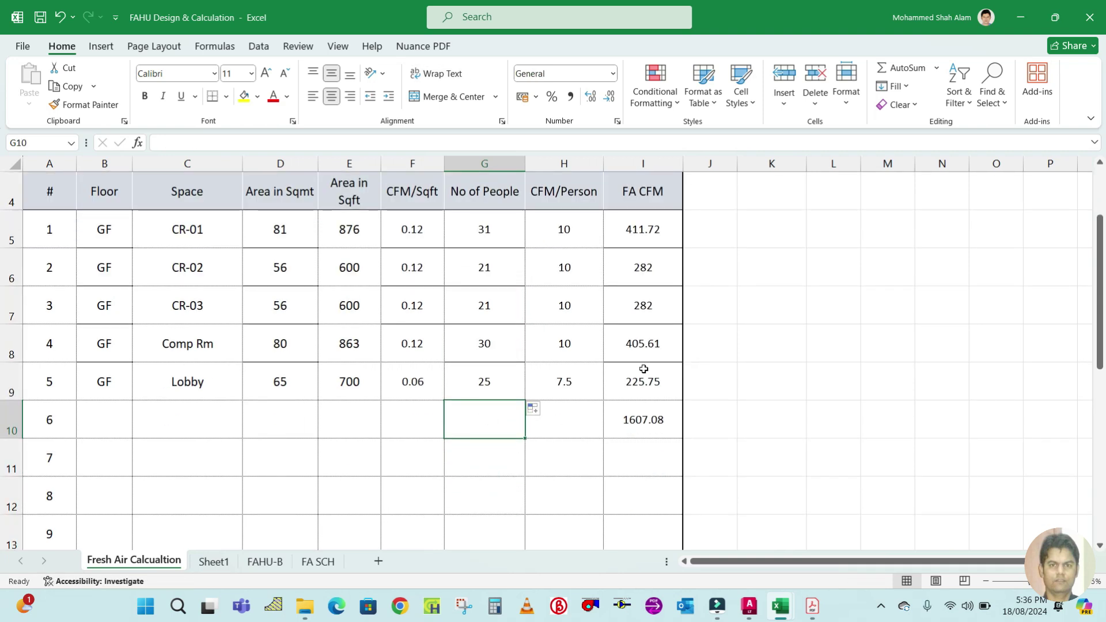
scroll(644, 369, "up", 1)
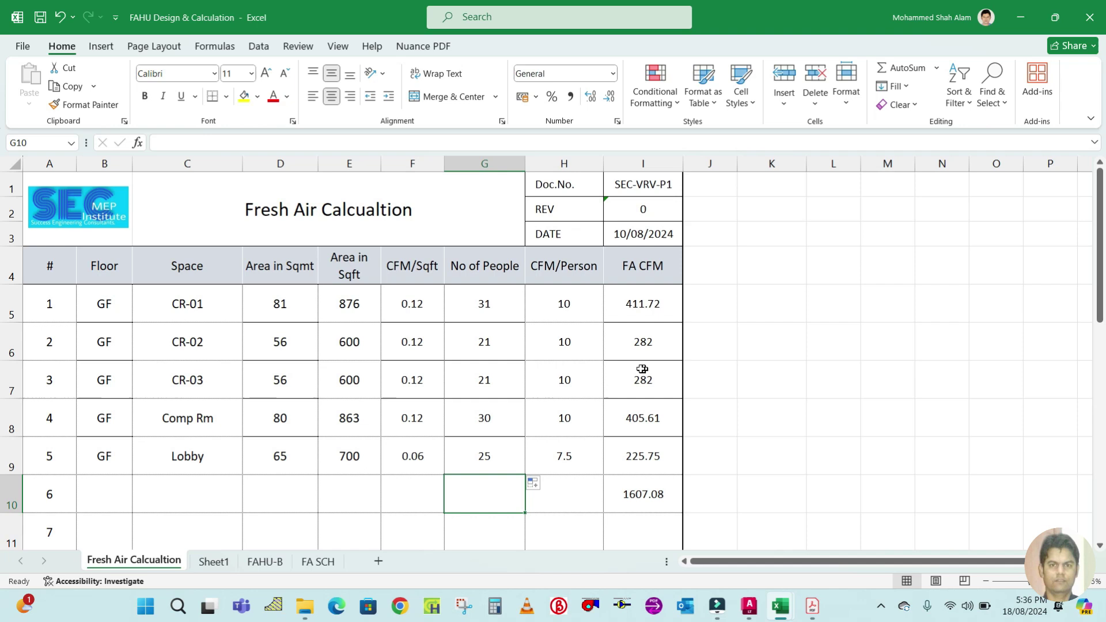
double_click(645, 301)
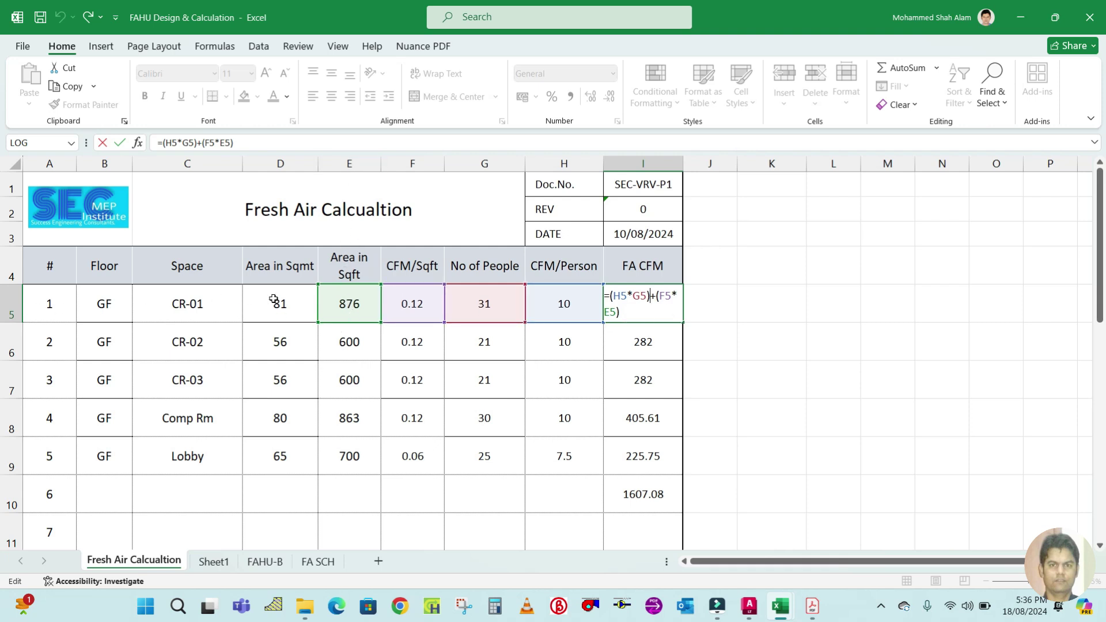
key("Escape")
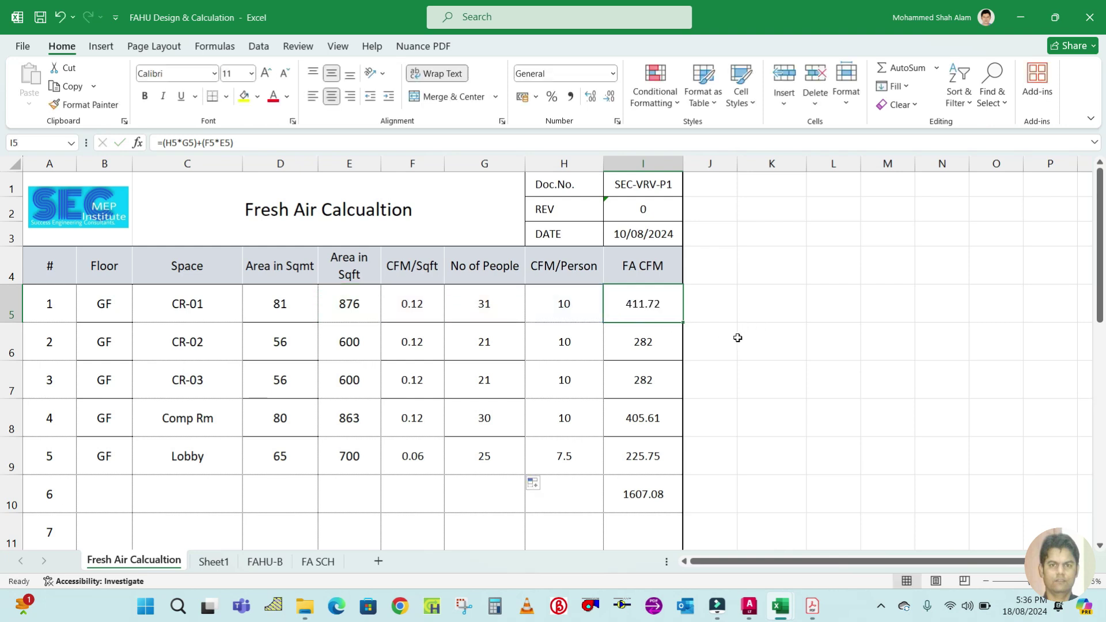
- Highlight the FA CFM total in cell I10 with a yellow fill and bold text
scroll(737, 338, "down", 2)
left_click(634, 303)
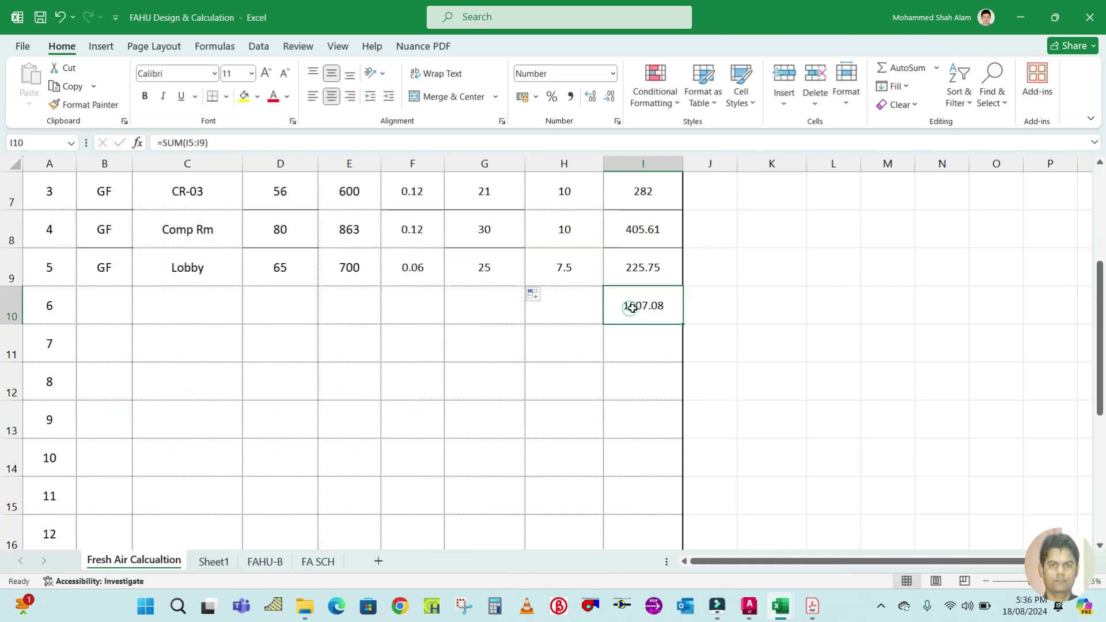
left_click(246, 97)
left_click(144, 95)
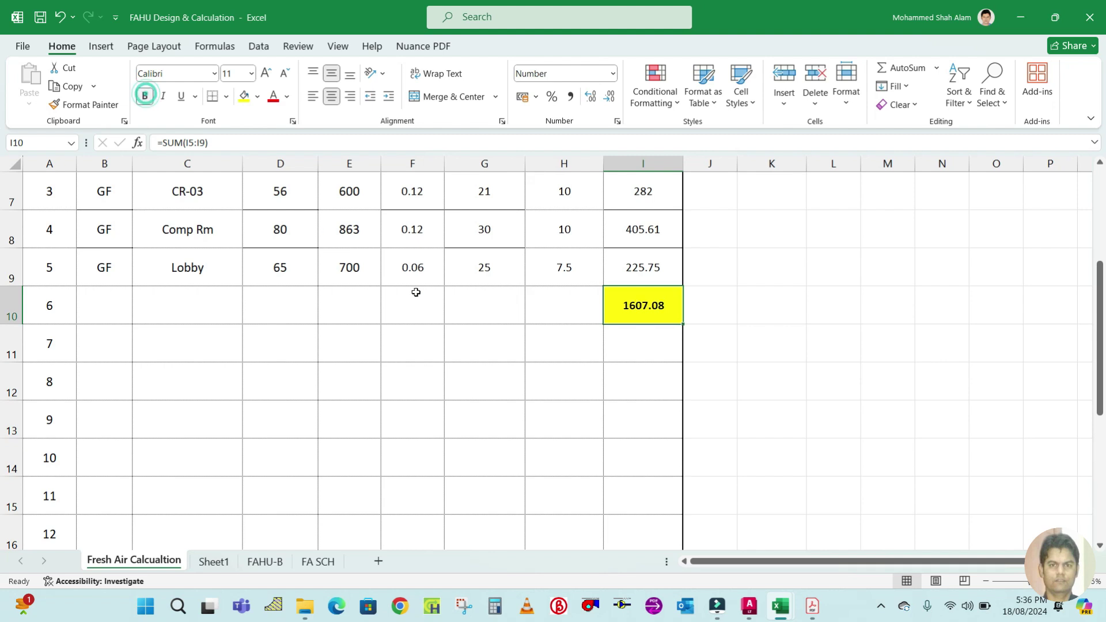
left_click(787, 333)
scroll(648, 386, "up", 1)
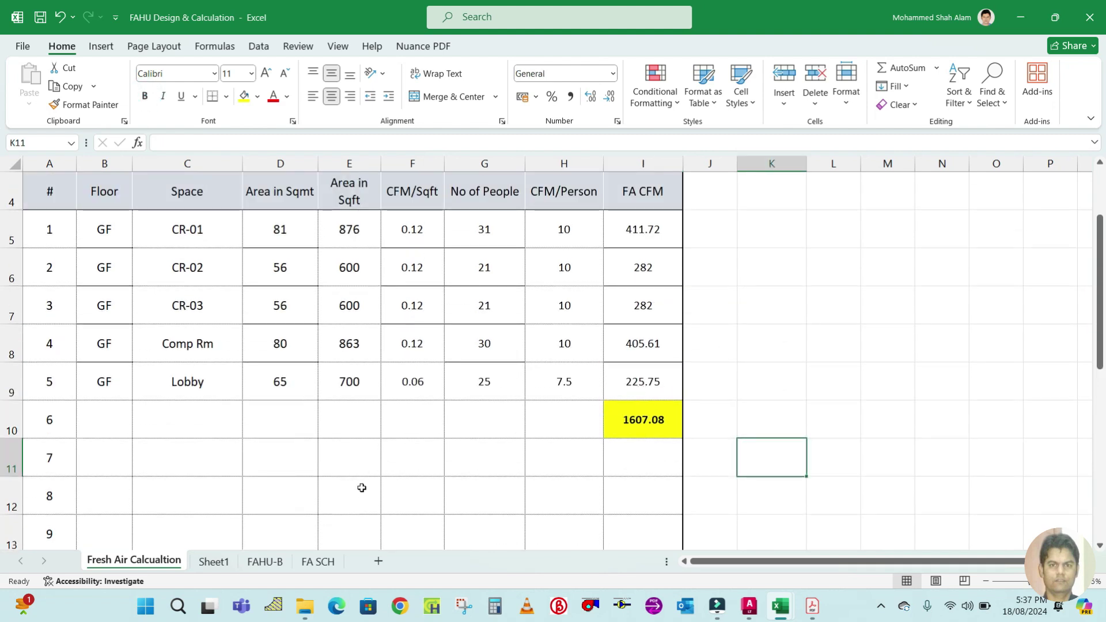
scroll(365, 469, "up", 1)
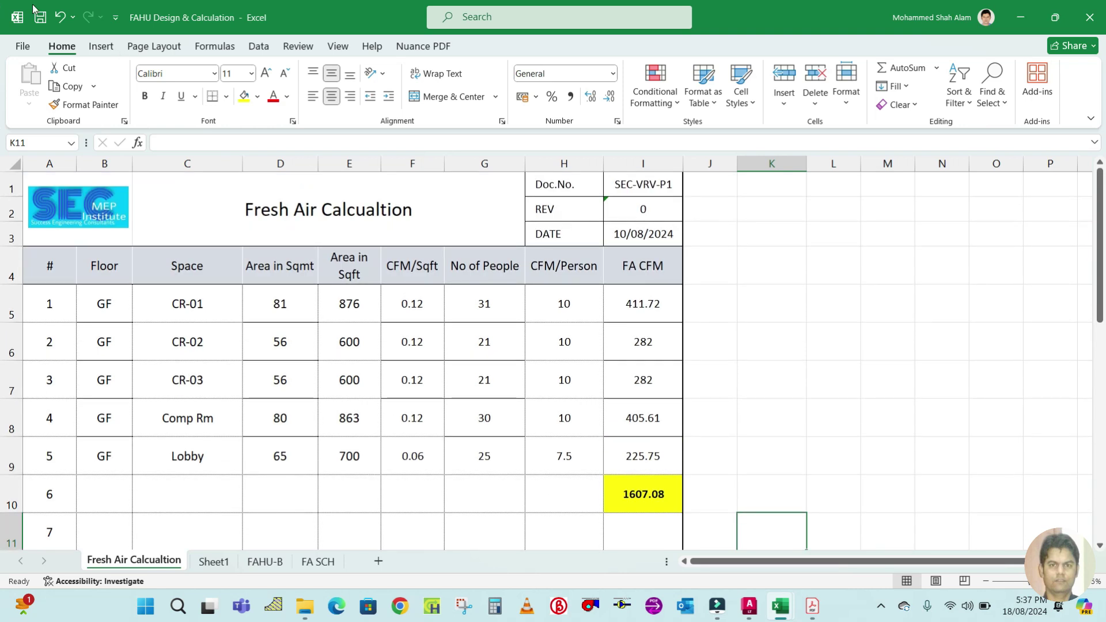